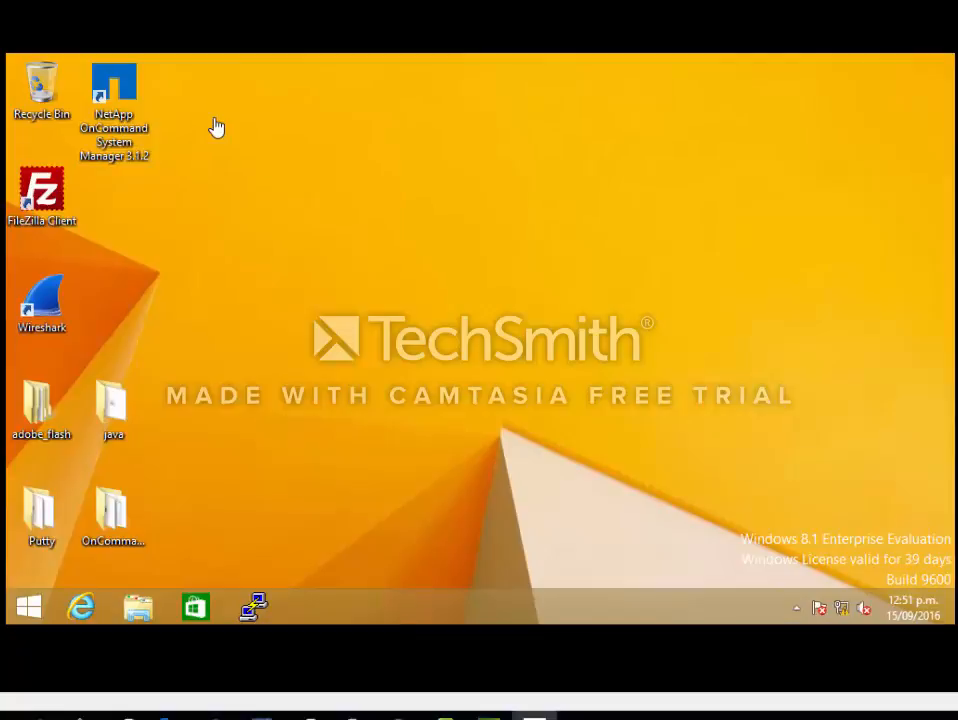
# Step: Launch NetApp OnCommand System Manager and open the DeltaHost storage system, accepting the non-secure connection
pyautogui.doubleClick(127, 89)
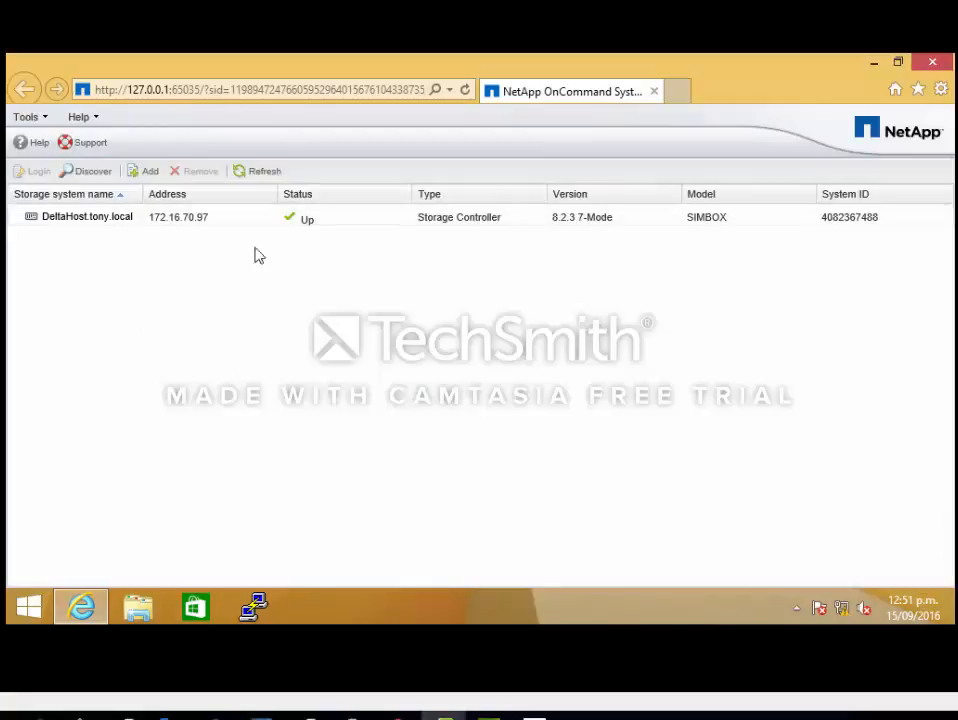
pyautogui.click(99, 223)
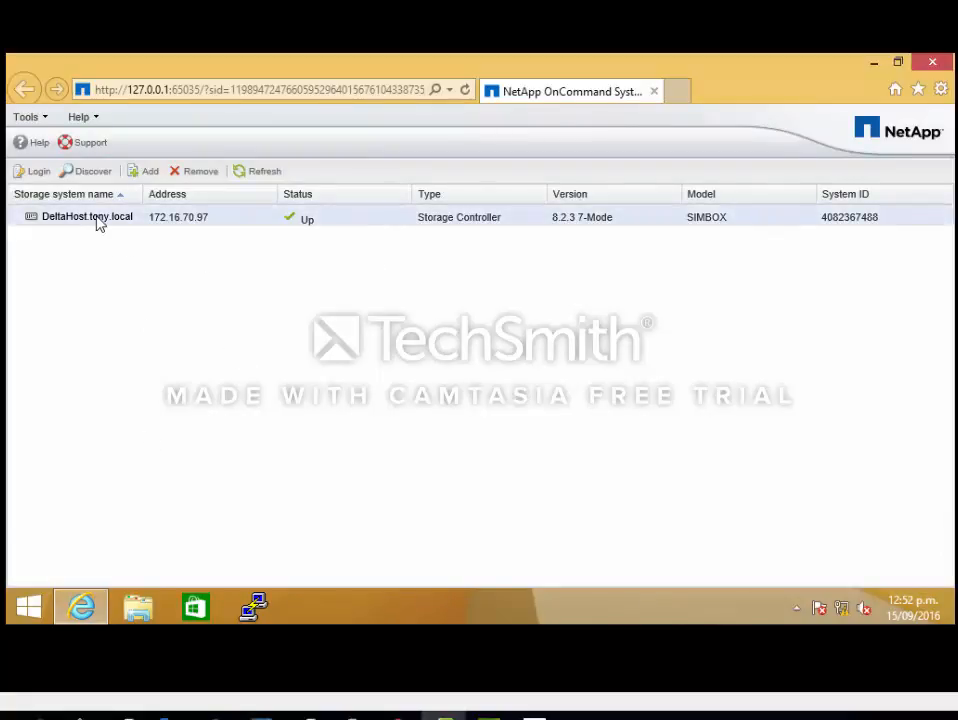
pyautogui.doubleClick(96, 222)
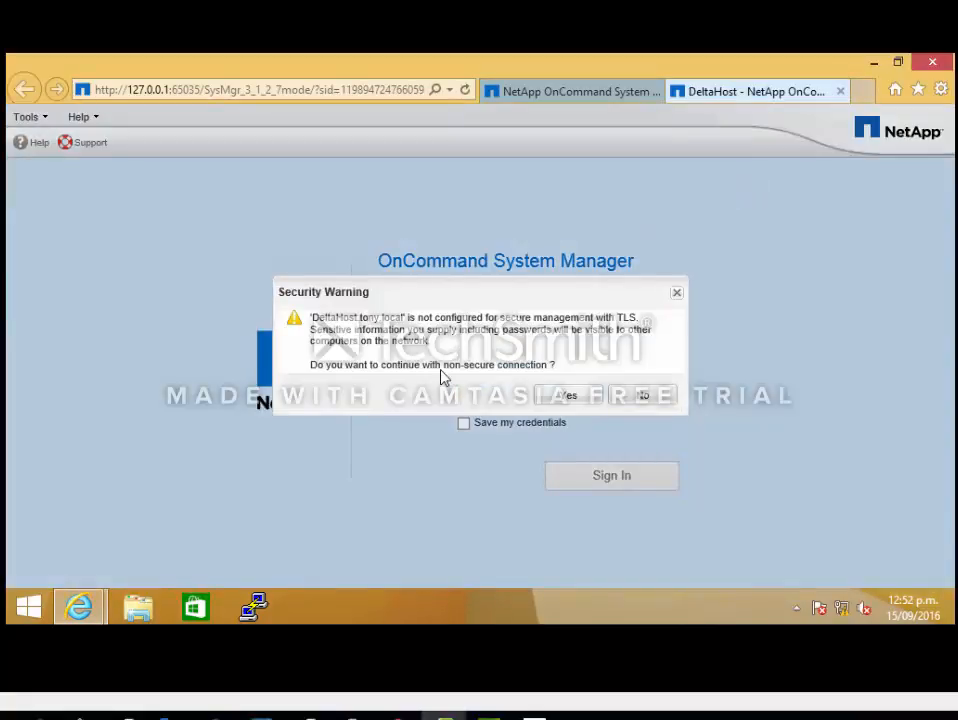
pyautogui.click(563, 396)
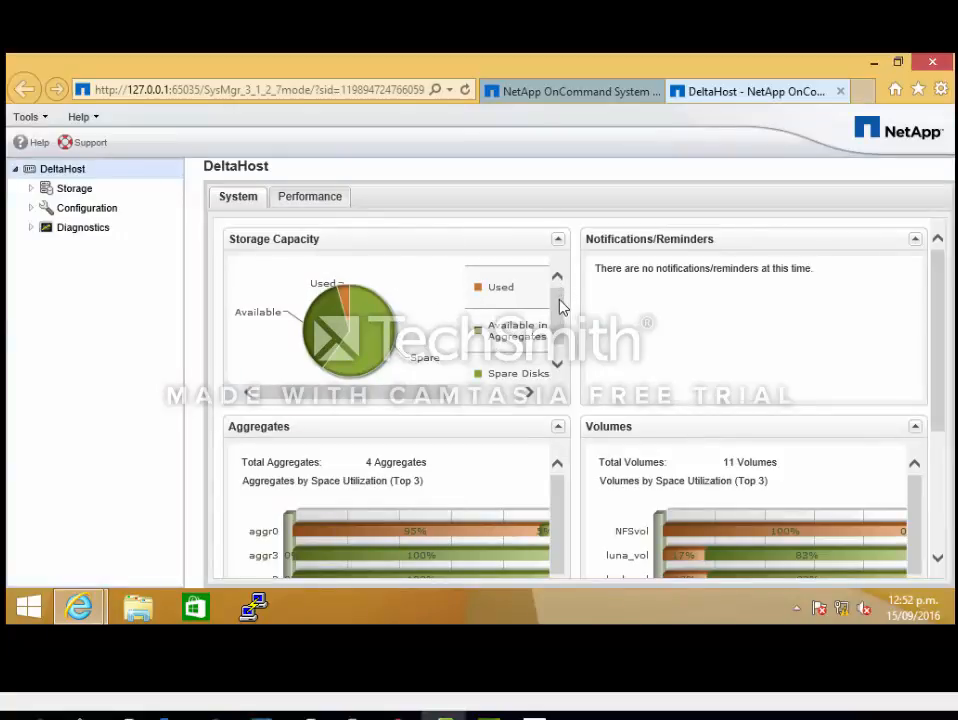
pyautogui.moveTo(559, 322); pyautogui.dragTo(562, 285)
# Step: Start creating an aggregate from the Storage tasks, naming it aggrdemo and keeping RAID-DP as the RAID type
pyautogui.click(32, 189)
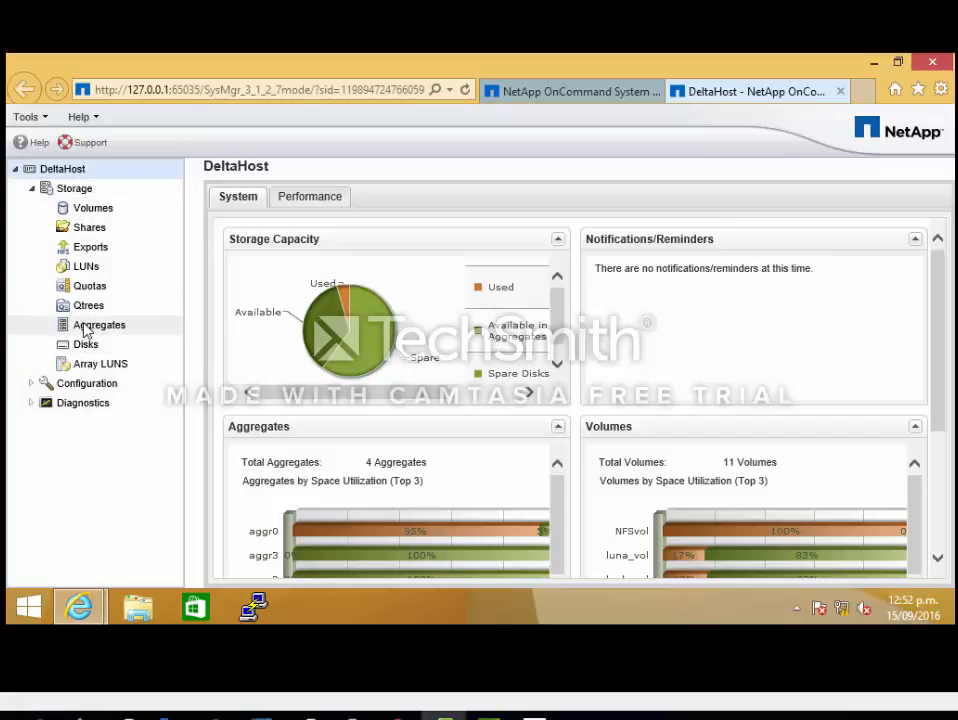
pyautogui.click(79, 192)
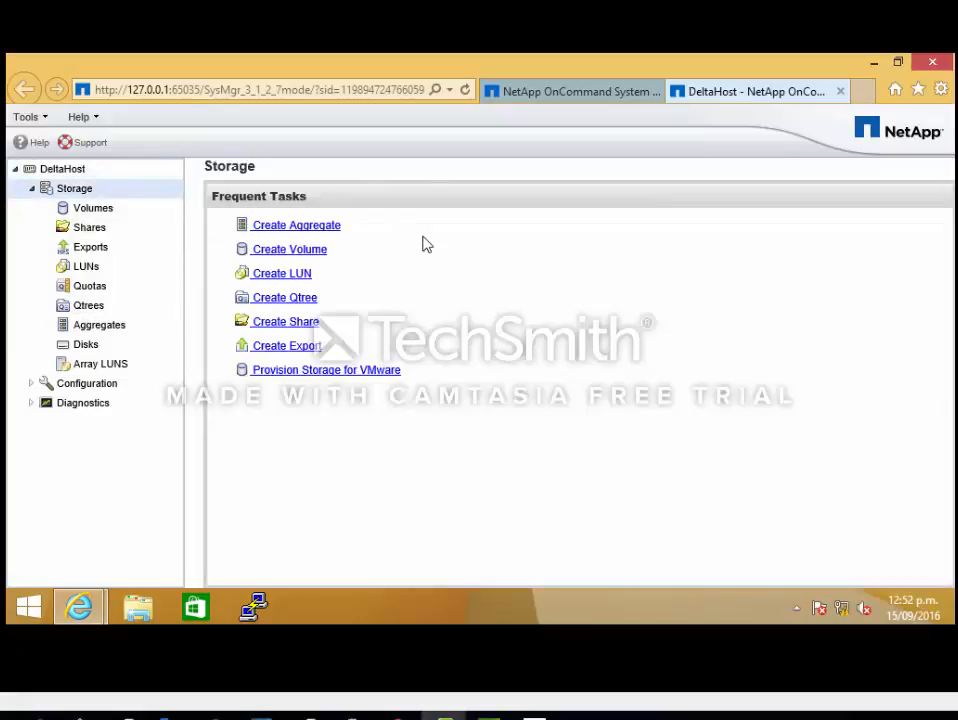
pyautogui.click(325, 229)
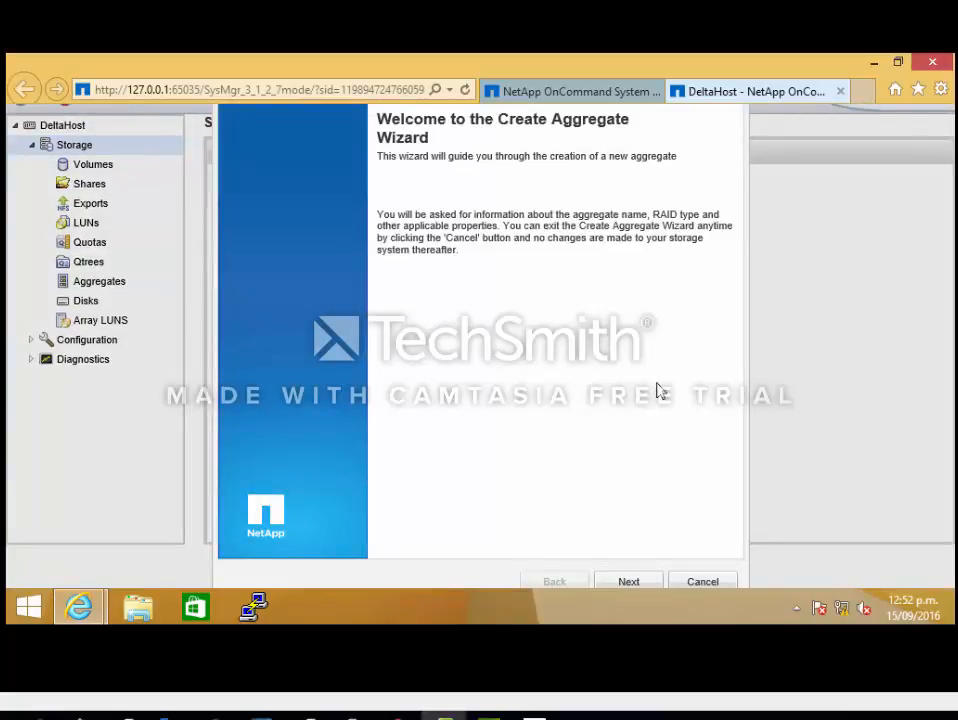
pyautogui.click(630, 582)
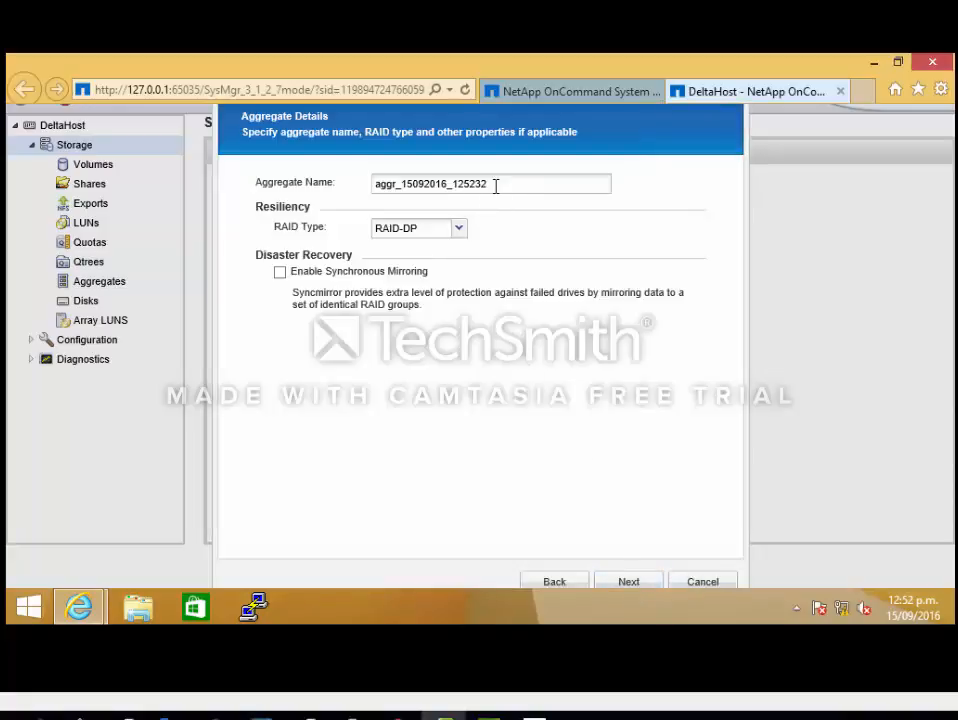
pyautogui.moveTo(496, 186); pyautogui.dragTo(395, 190)
pyautogui.write('demo')
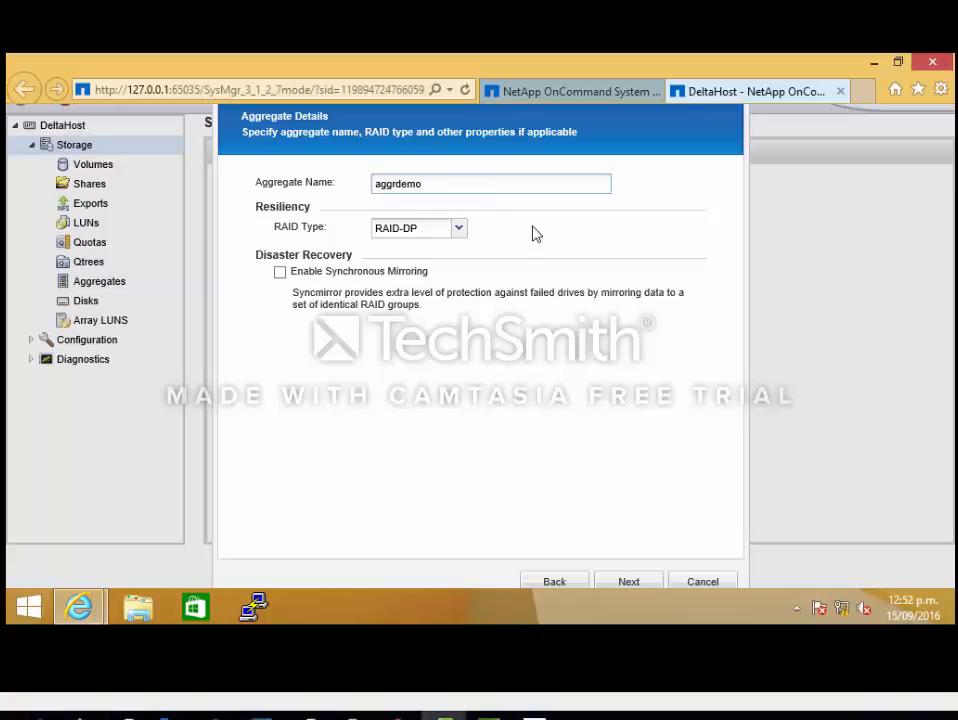
pyautogui.click(463, 232)
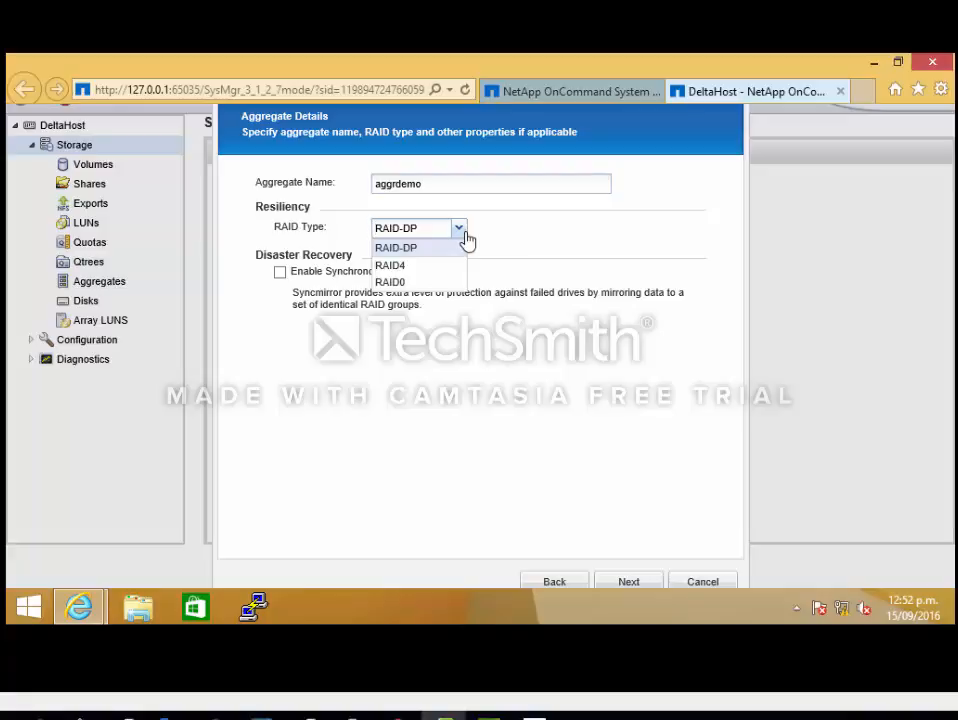
pyautogui.click(463, 232)
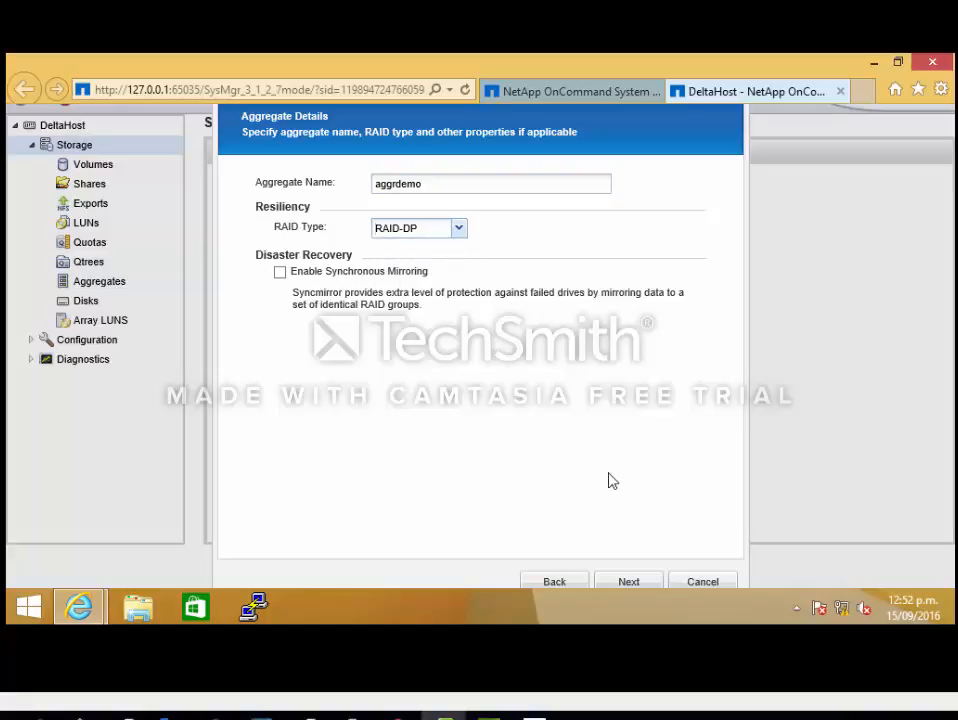
pyautogui.click(628, 582)
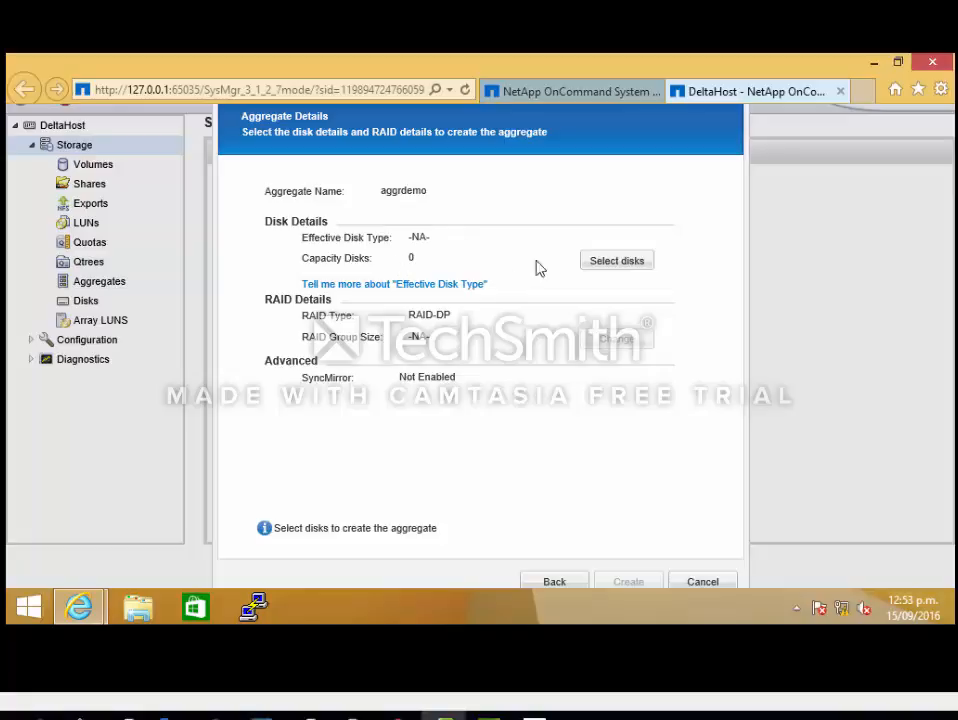
# Step: Select the FCAL disk group for the aggregate and set the number of capacity disks to 3
pyautogui.click(613, 264)
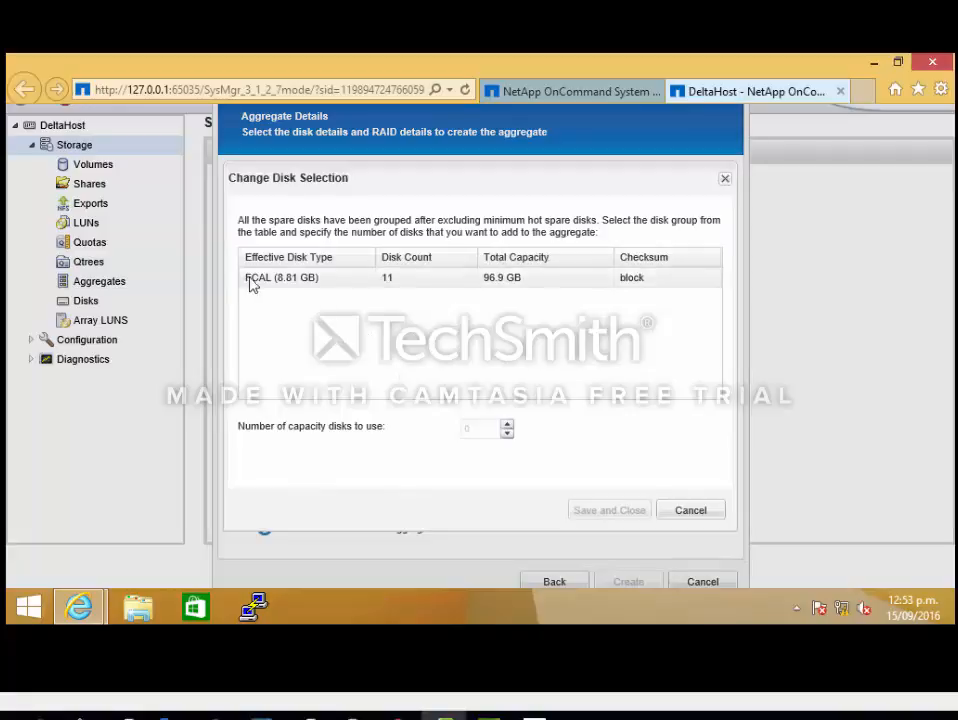
pyautogui.click(340, 288)
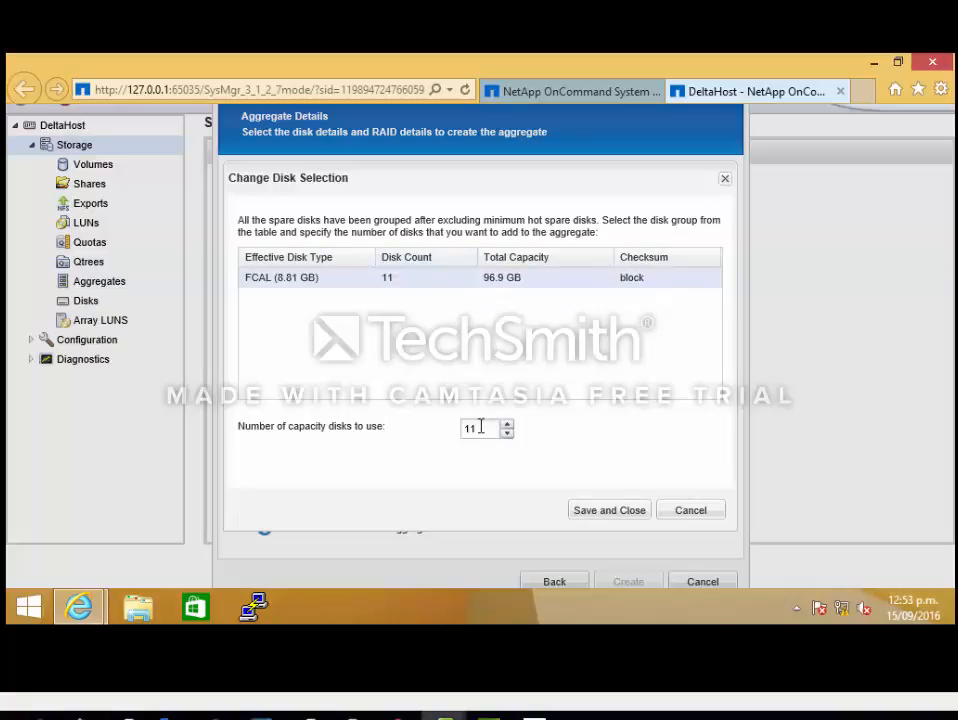
pyautogui.hotkey('ctrl', 'a')
pyautogui.write('3')
pyautogui.click(620, 518)
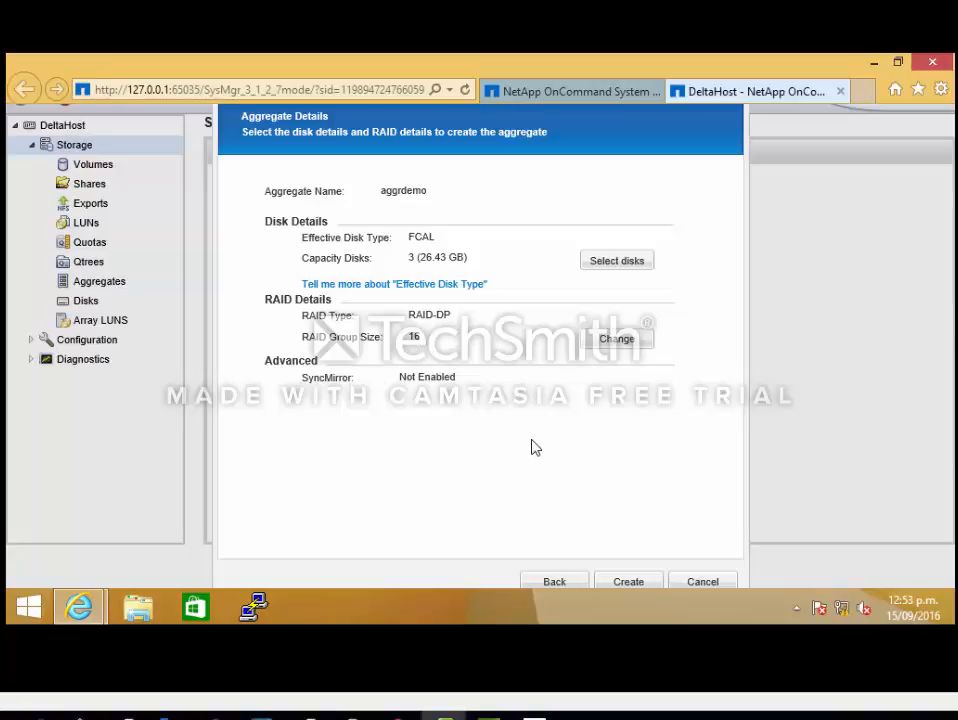
# Step: Create the aggrdemo aggregate with the chosen settings and finish the wizard
pyautogui.click(624, 584)
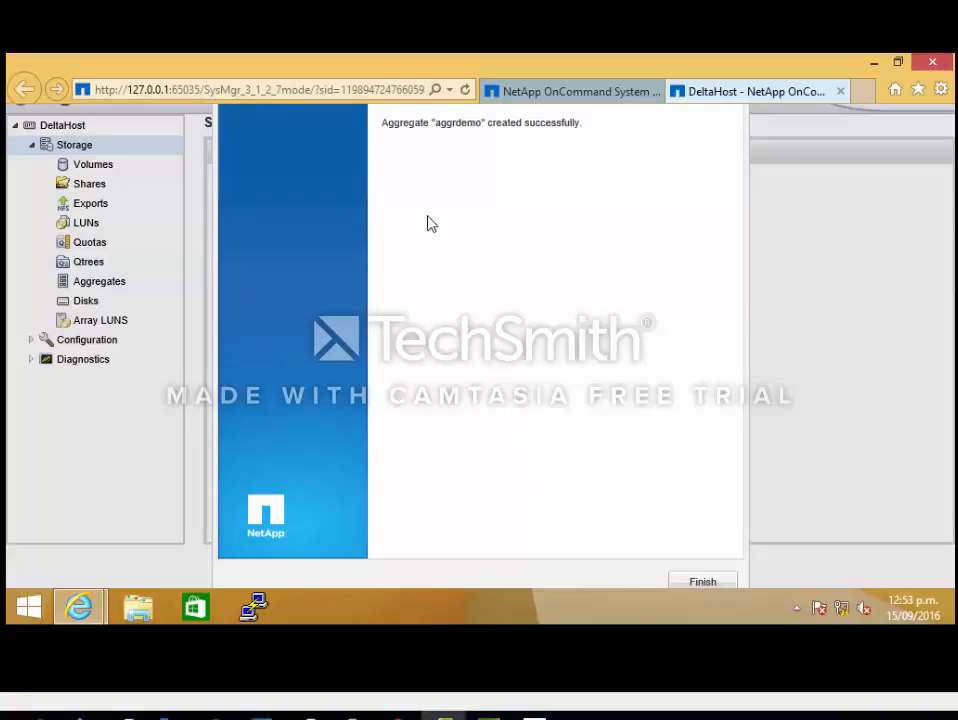
pyautogui.moveTo(582, 123); pyautogui.dragTo(433, 123)
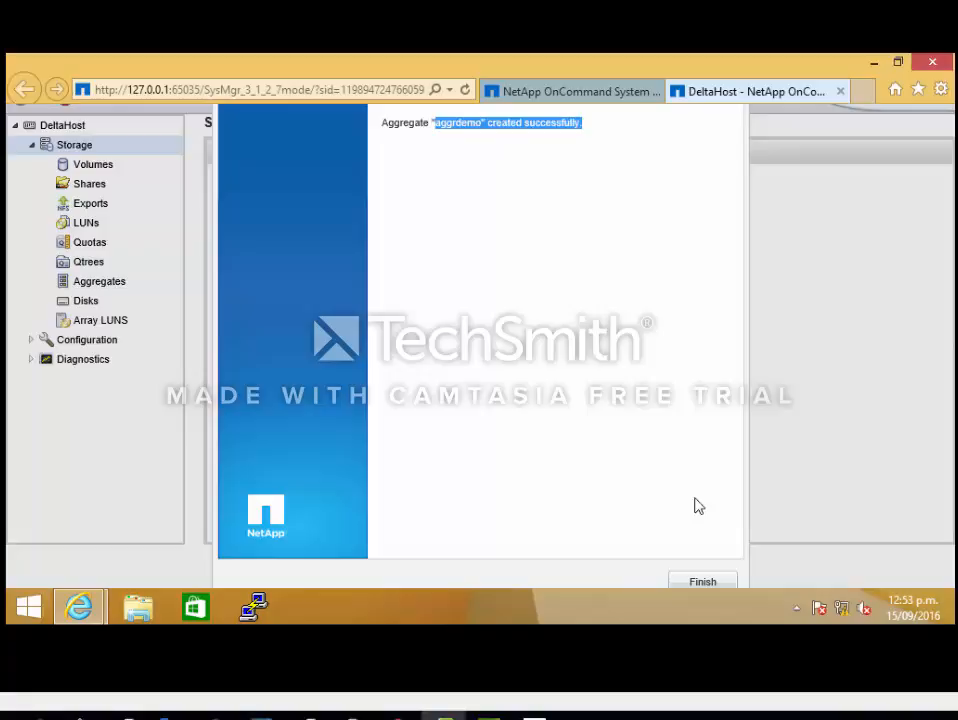
pyautogui.click(701, 584)
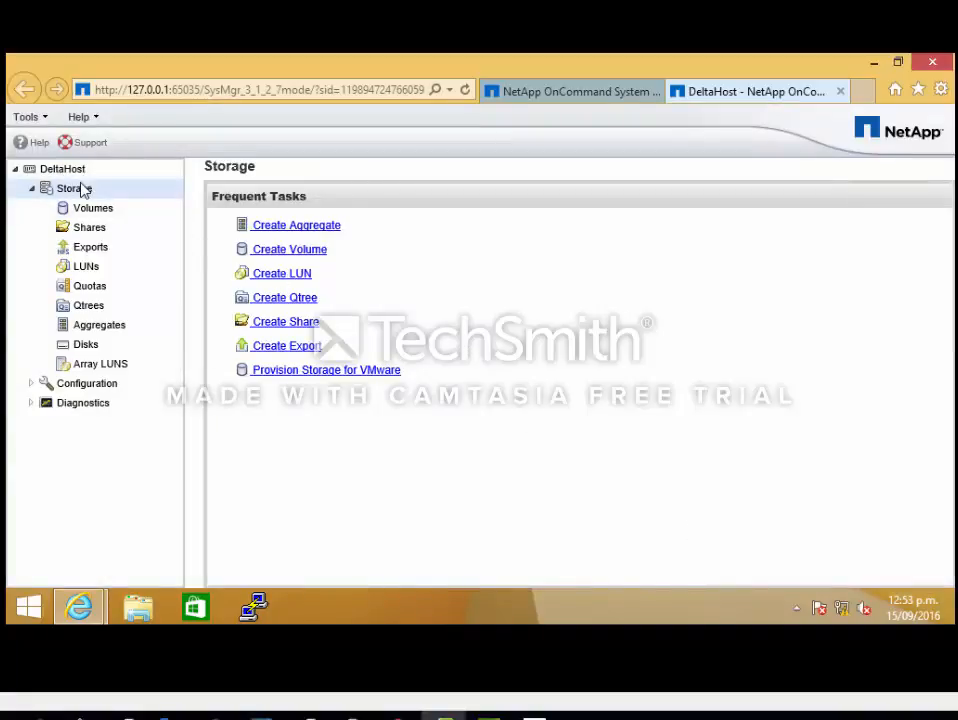
# Step: Show the aggregates list and refresh it to check the status of aggrdemo
pyautogui.click(83, 334)
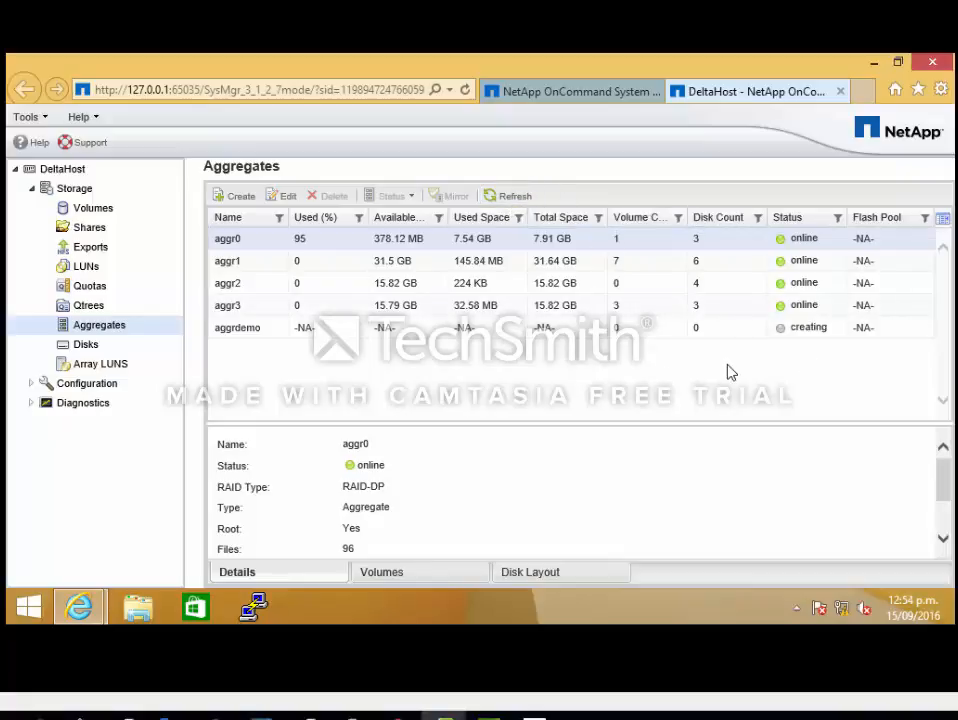
pyautogui.click(503, 194)
pyautogui.click(537, 716)
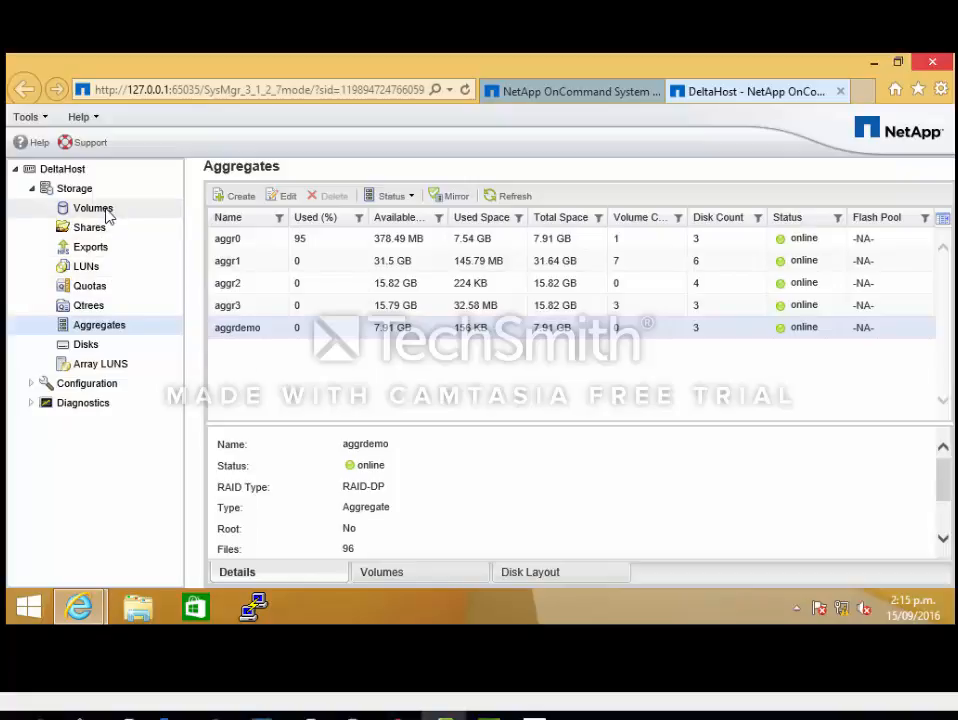
# Step: Add the spare disk v4.28 to the aggrdemo aggregate from the disks list, continuing past the recommendation warning
pyautogui.click(87, 345)
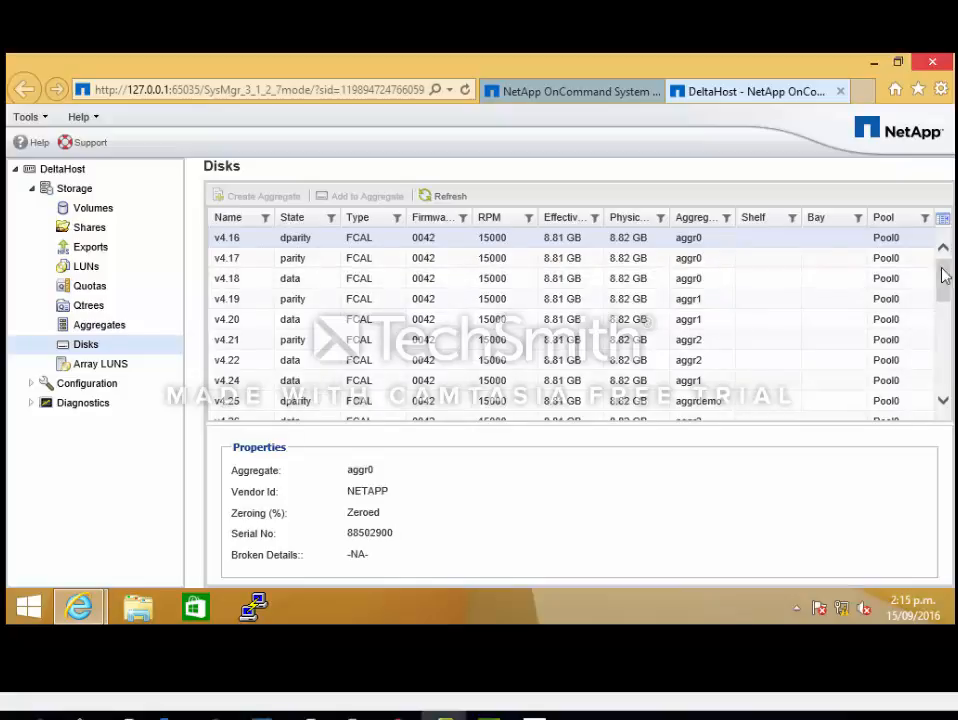
pyautogui.moveTo(943, 287); pyautogui.dragTo(943, 312)
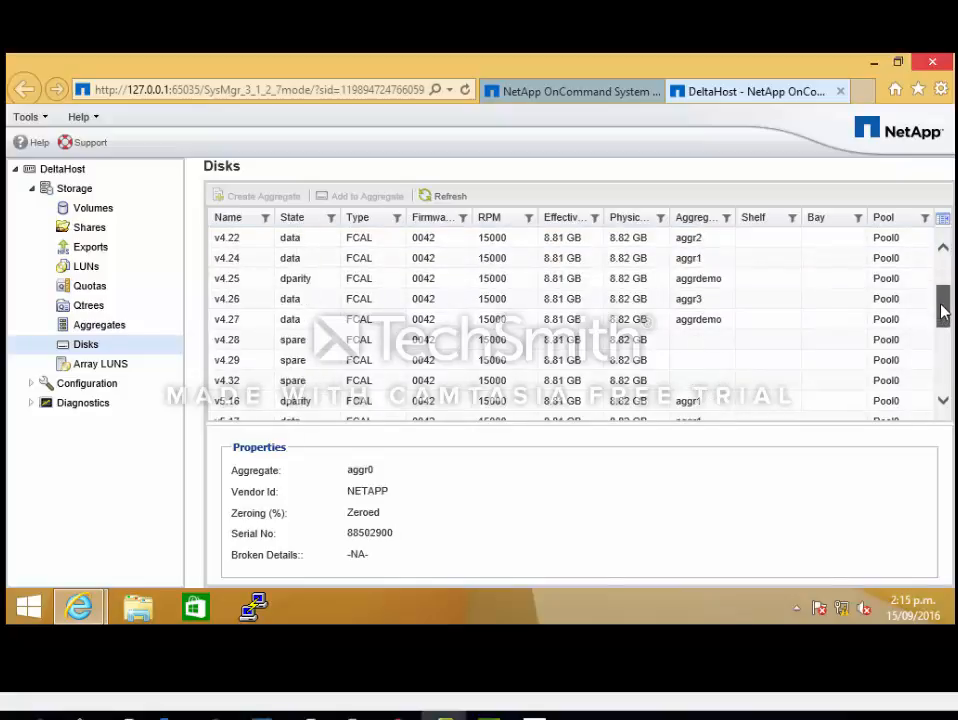
pyautogui.click(304, 343)
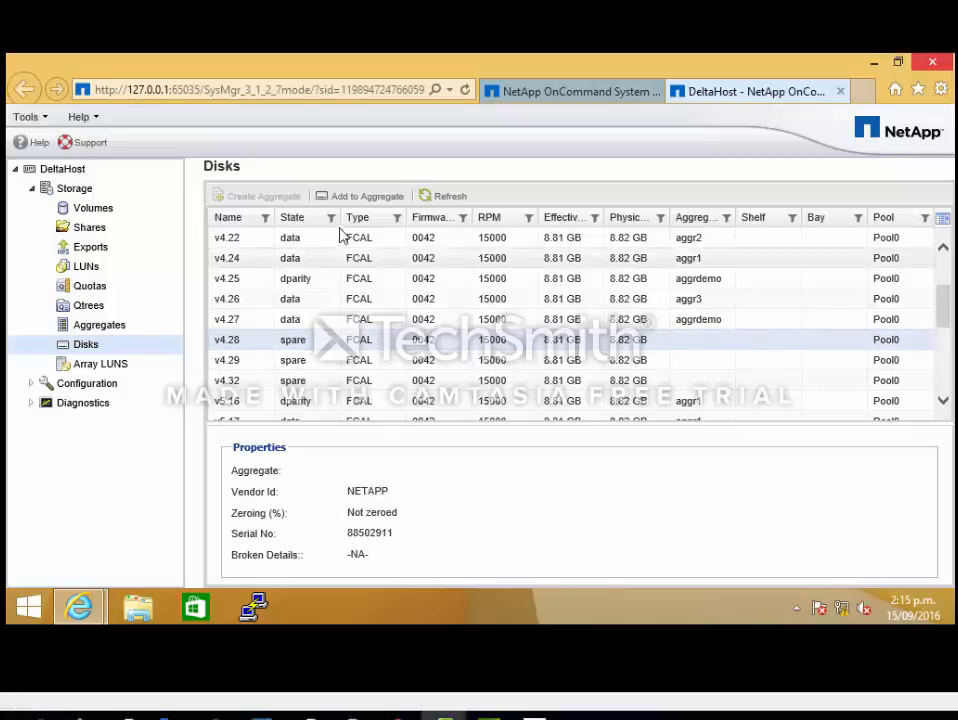
pyautogui.click(363, 199)
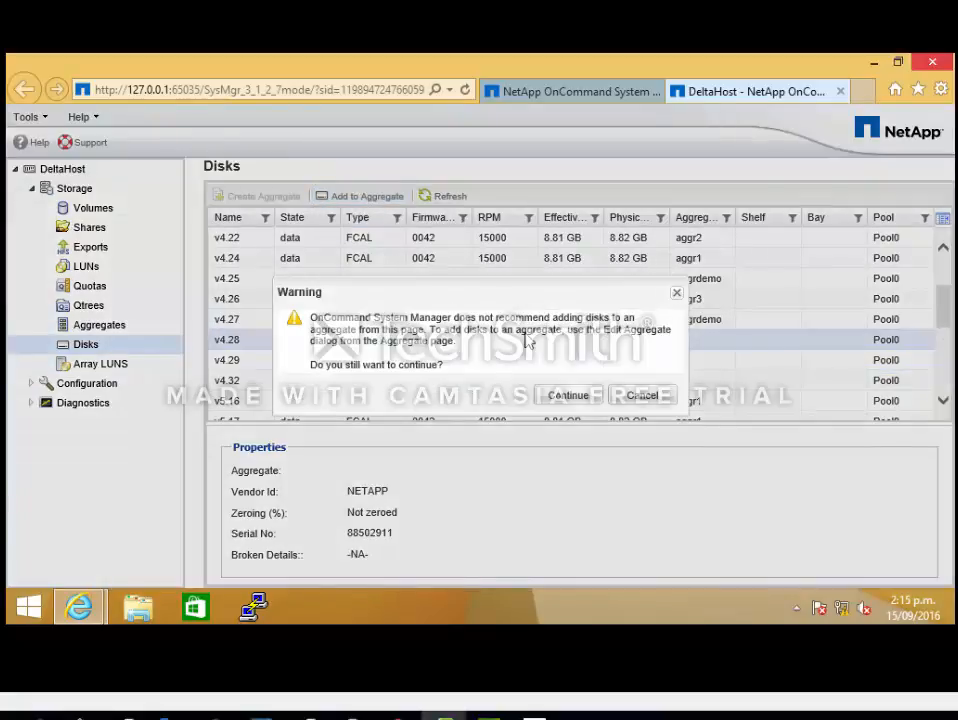
pyautogui.click(563, 395)
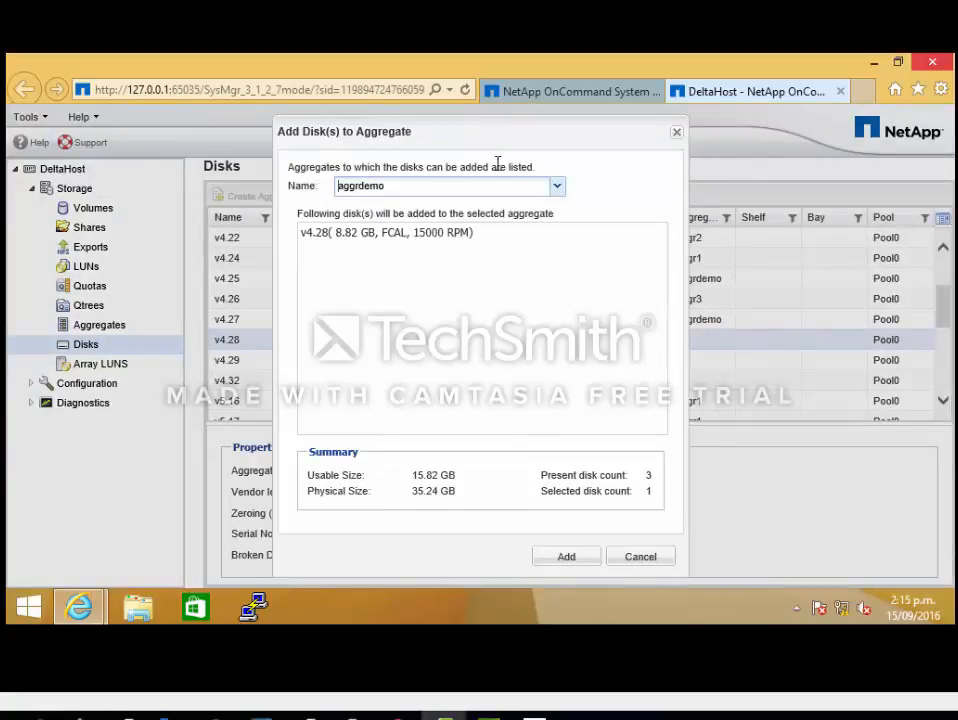
pyautogui.click(556, 190)
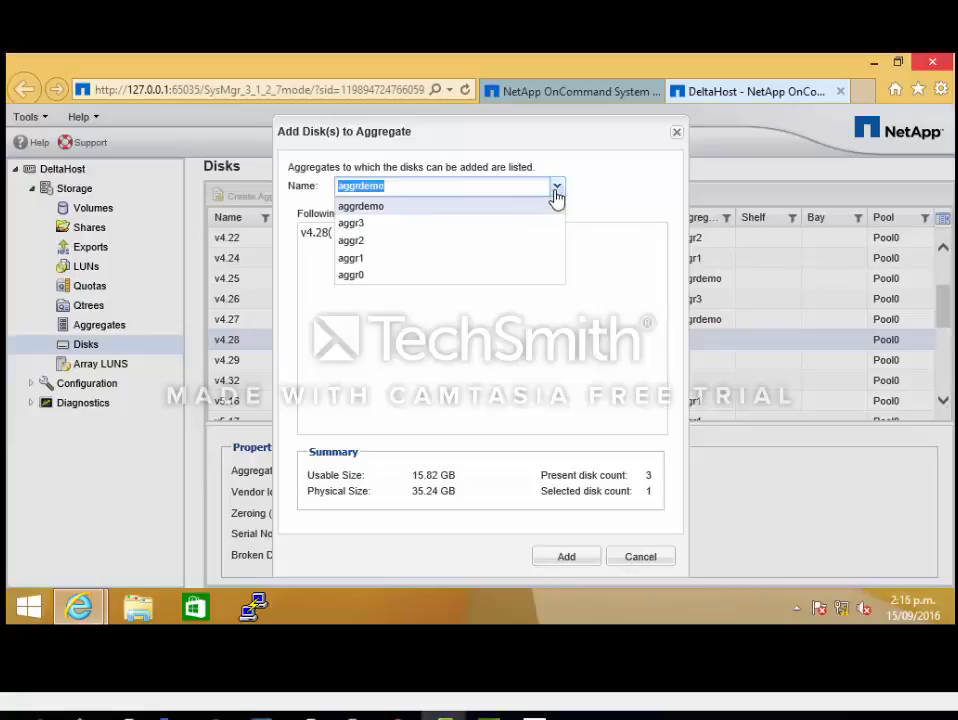
pyautogui.click(476, 210)
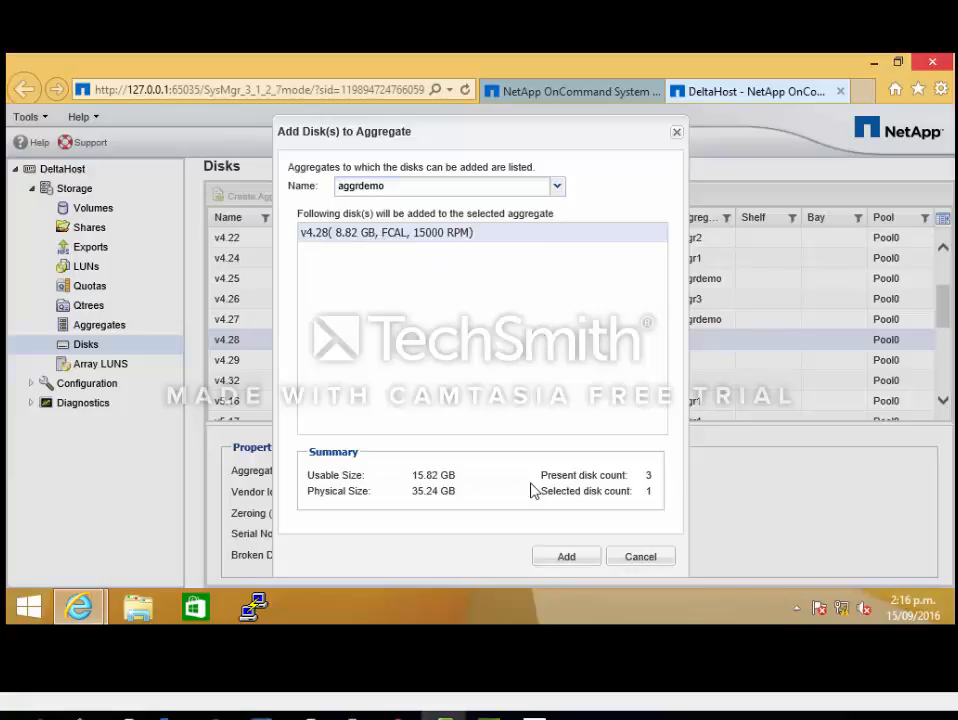
pyautogui.click(566, 558)
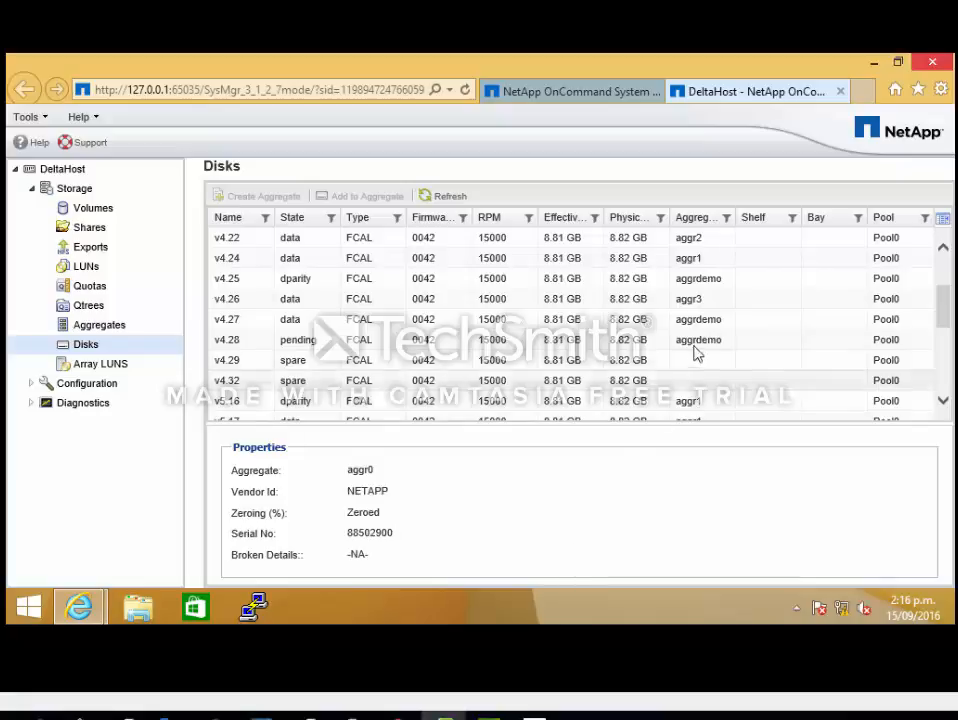
# Step: Refresh the disks list to check the state of v4.28, and review aggrdemo in the aggregates list
pyautogui.click(444, 197)
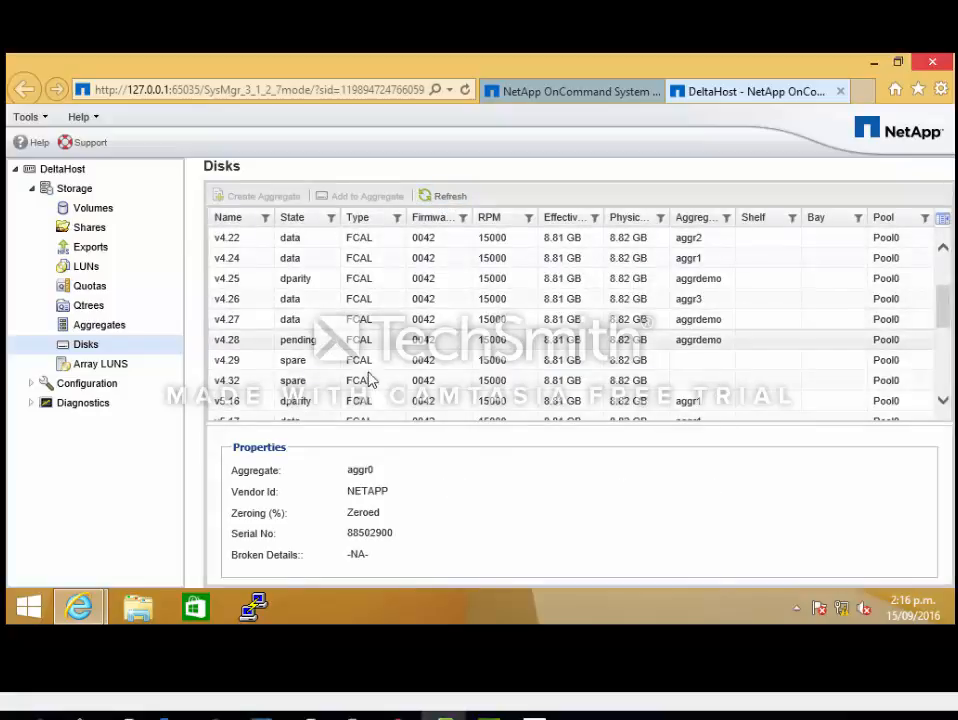
pyautogui.click(536, 717)
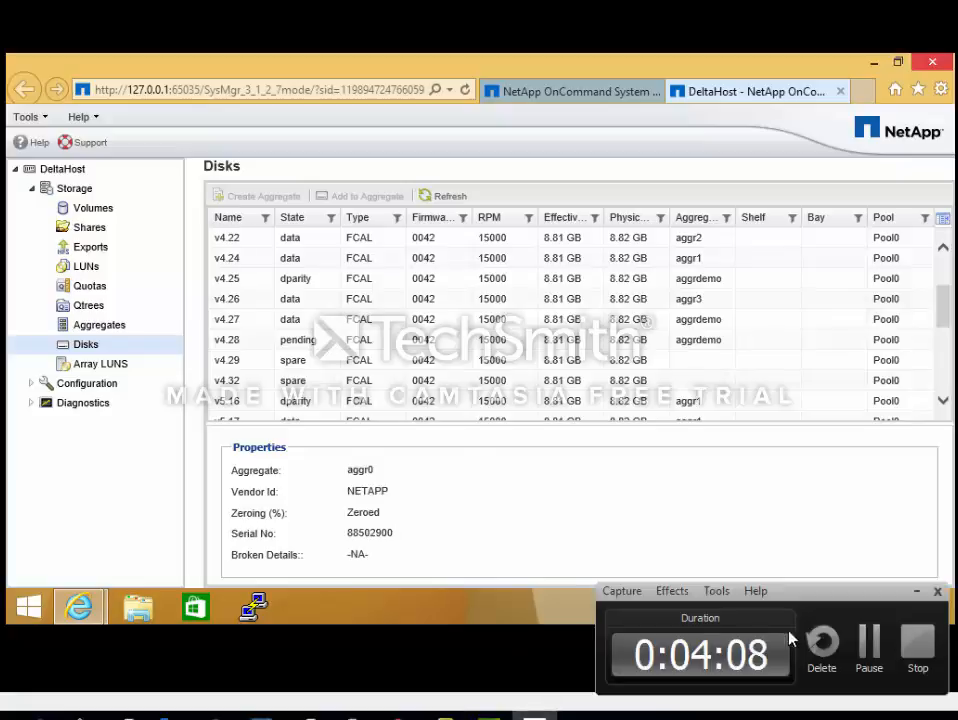
pyautogui.click(876, 646)
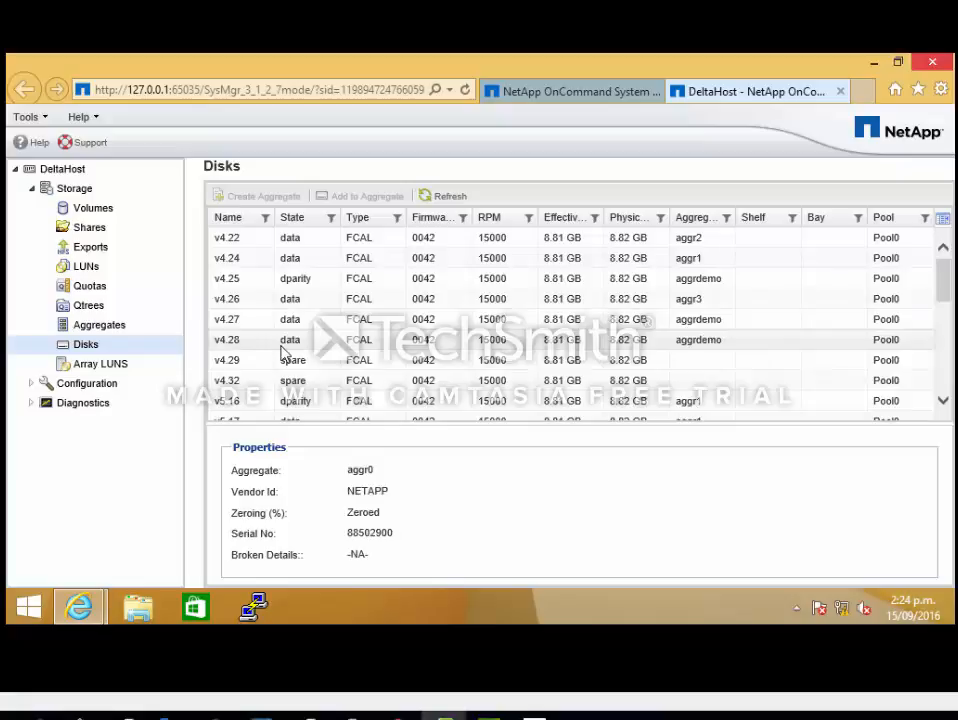
pyautogui.click(93, 330)
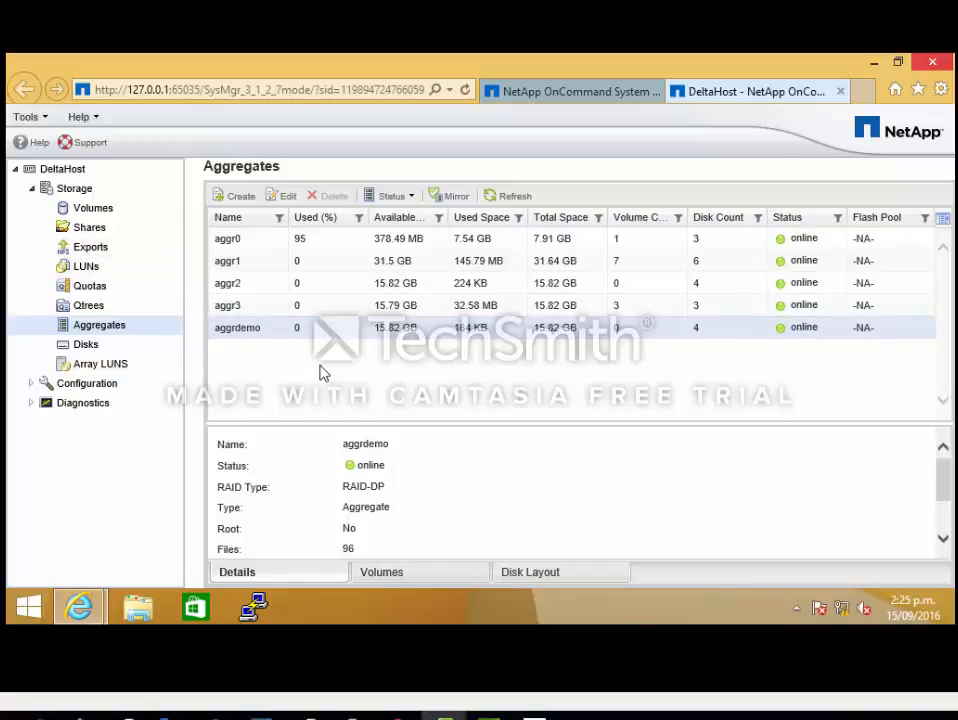
# Step: Show the storage system's volumes and look through the whole list
pyautogui.click(93, 208)
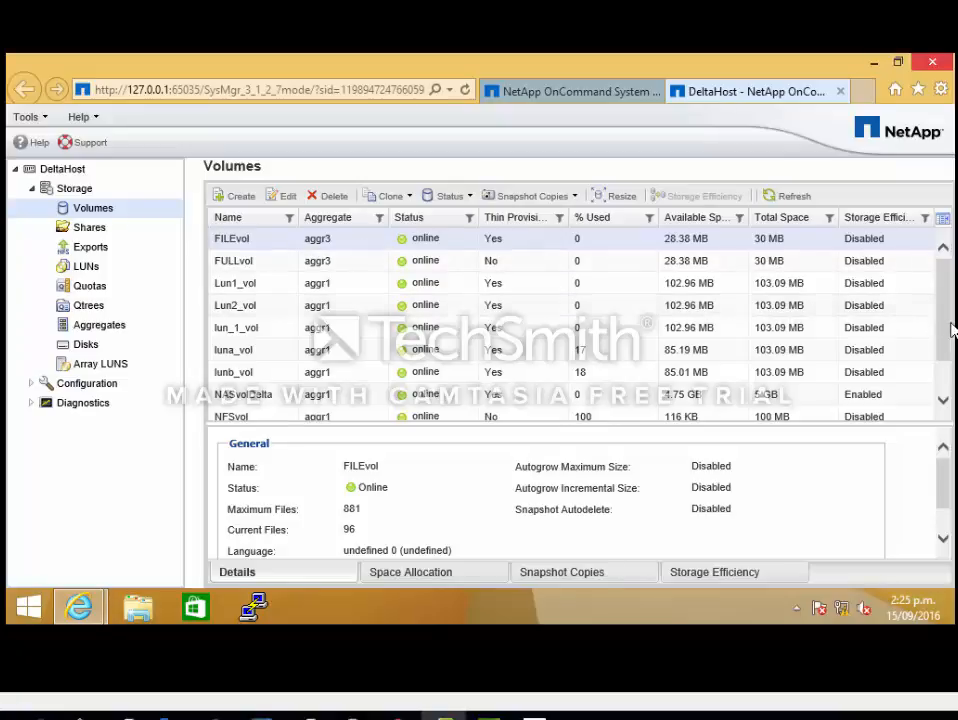
pyautogui.moveTo(948, 297); pyautogui.dragTo(947, 376)
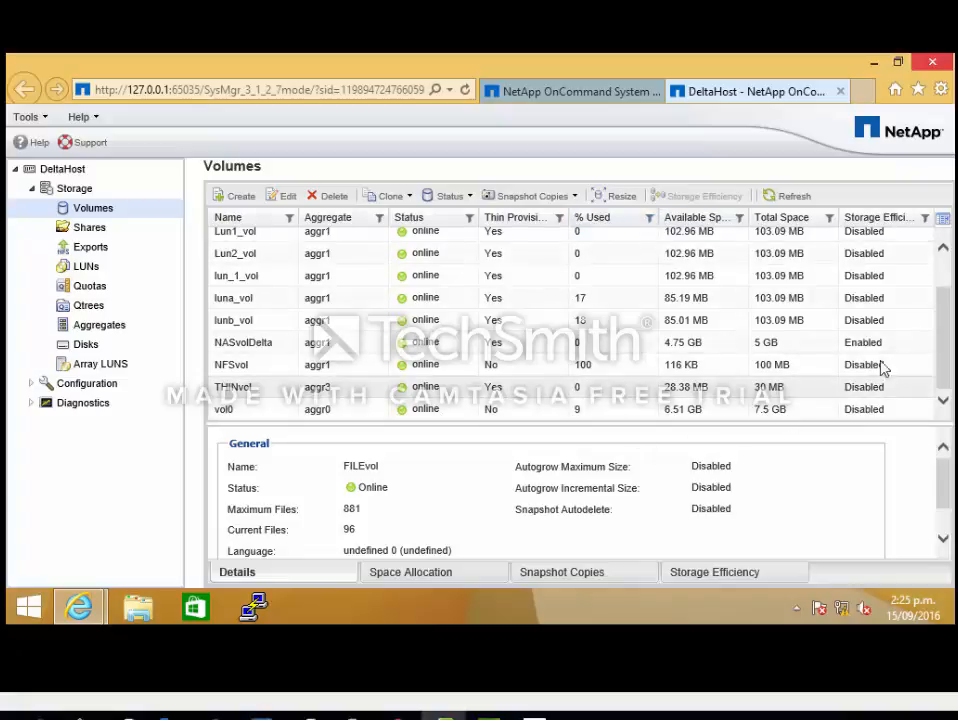
pyautogui.moveTo(941, 374); pyautogui.dragTo(941, 258)
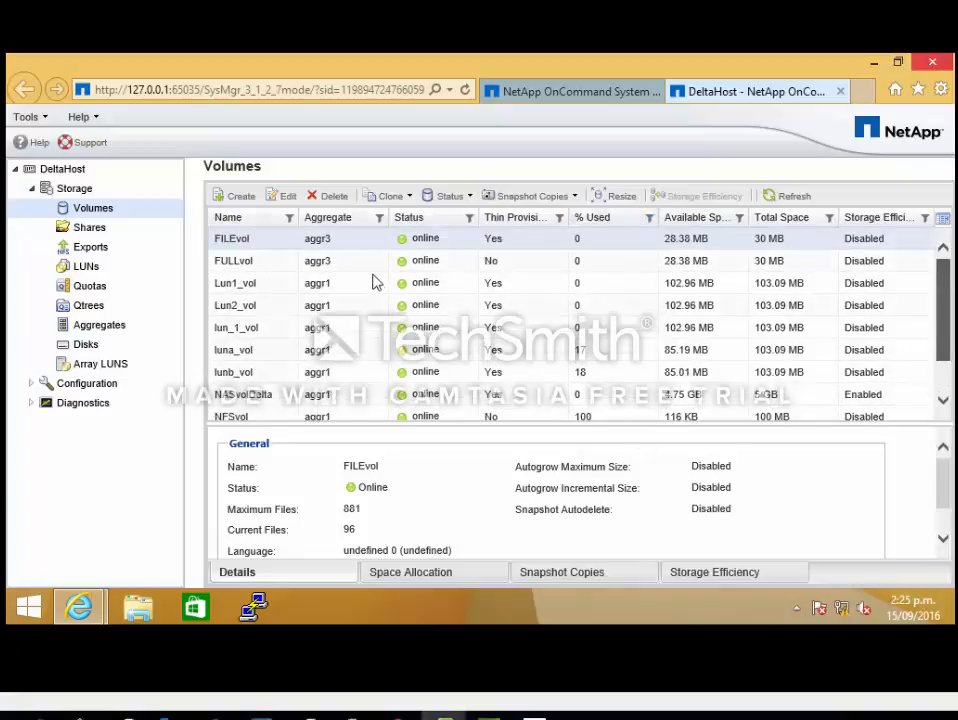
# Step: Create a thin-provisioned 5 GB NAS volume named voldemo in the aggrdemo aggregate and find it in the volumes list
pyautogui.click(242, 200)
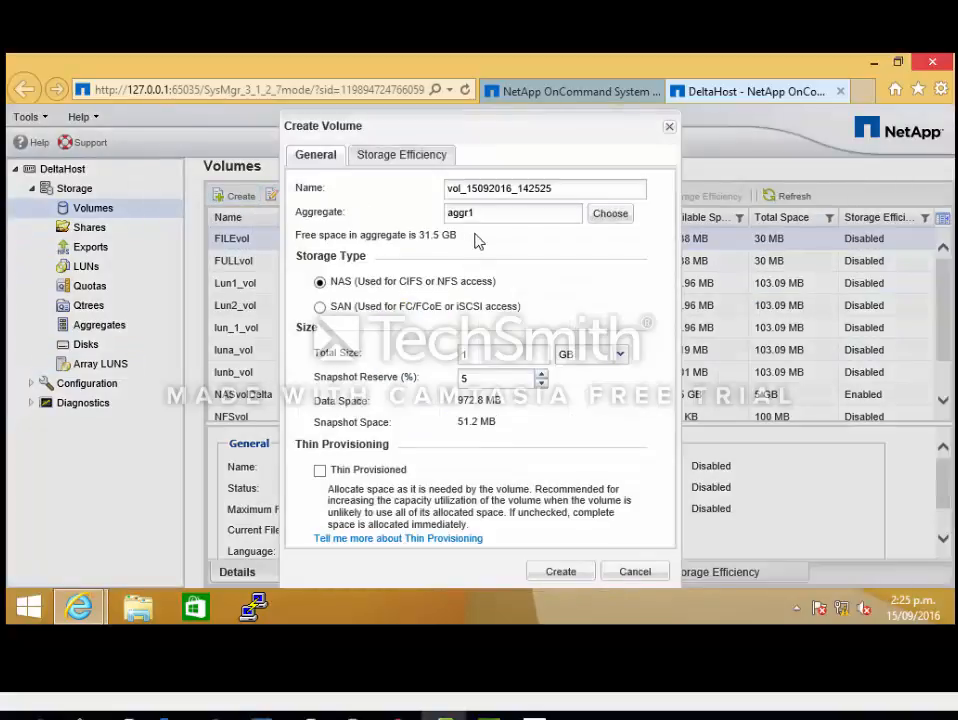
pyautogui.moveTo(575, 188); pyautogui.dragTo(464, 191)
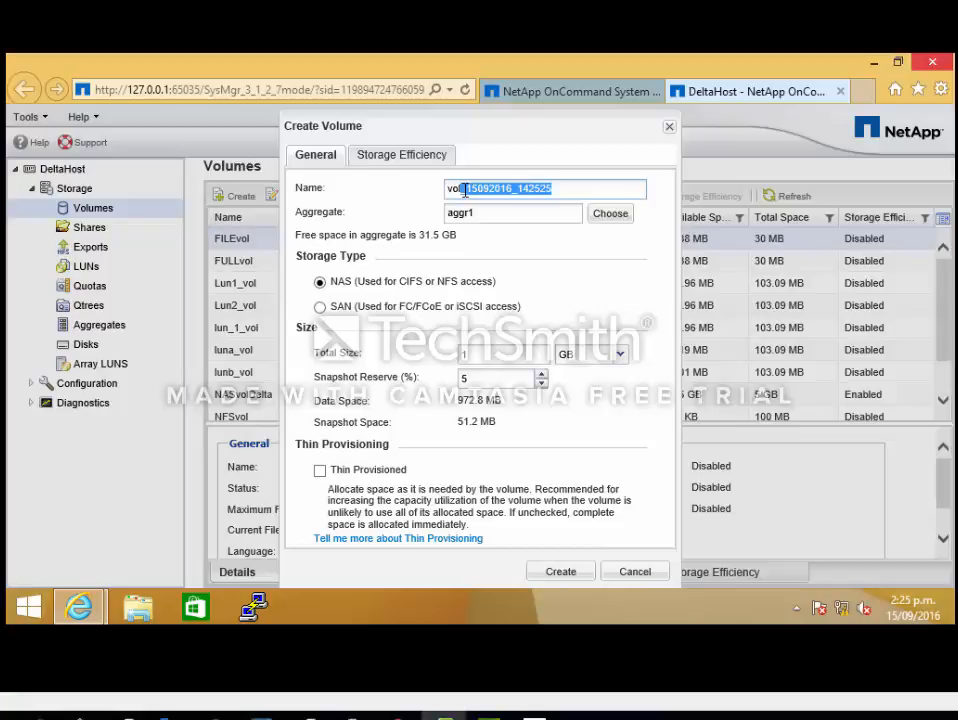
pyautogui.write('demo')
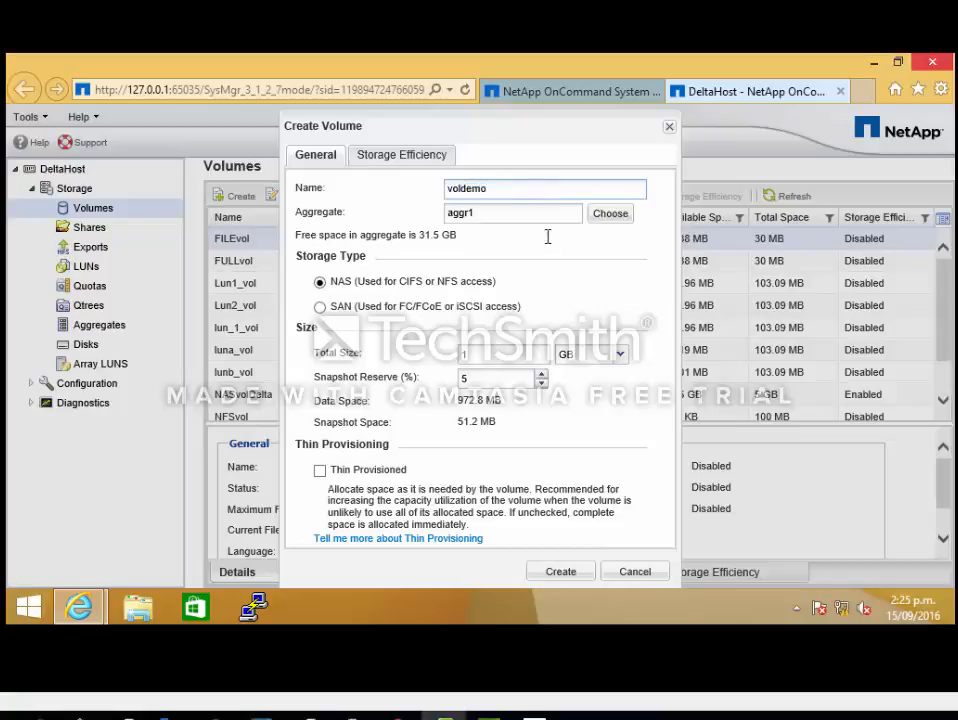
pyautogui.click(609, 221)
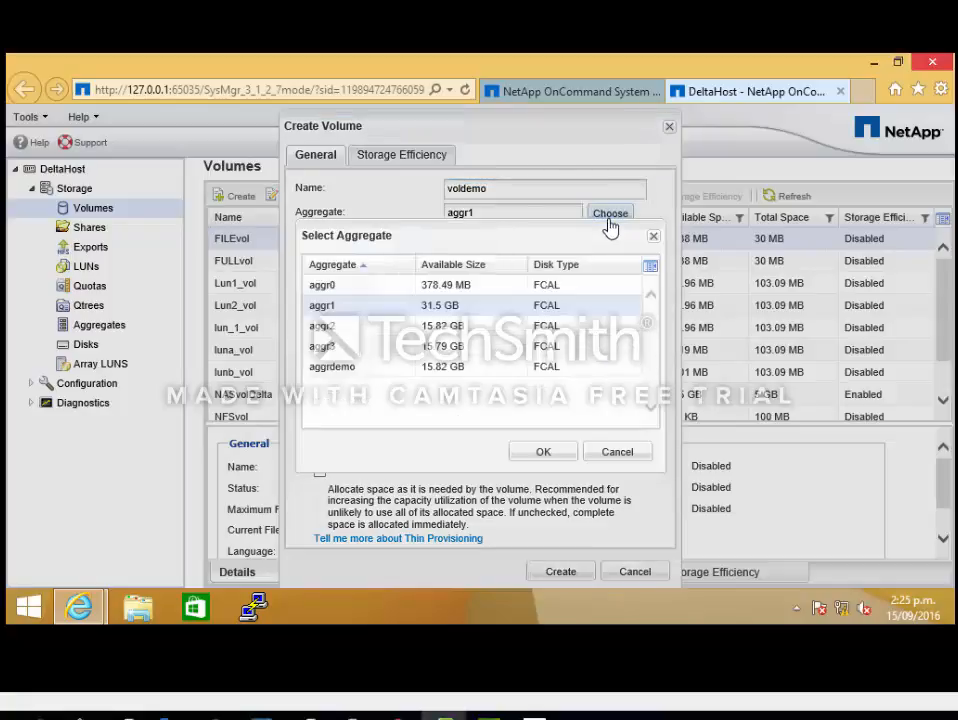
pyautogui.click(370, 372)
pyautogui.doubleClick(367, 371)
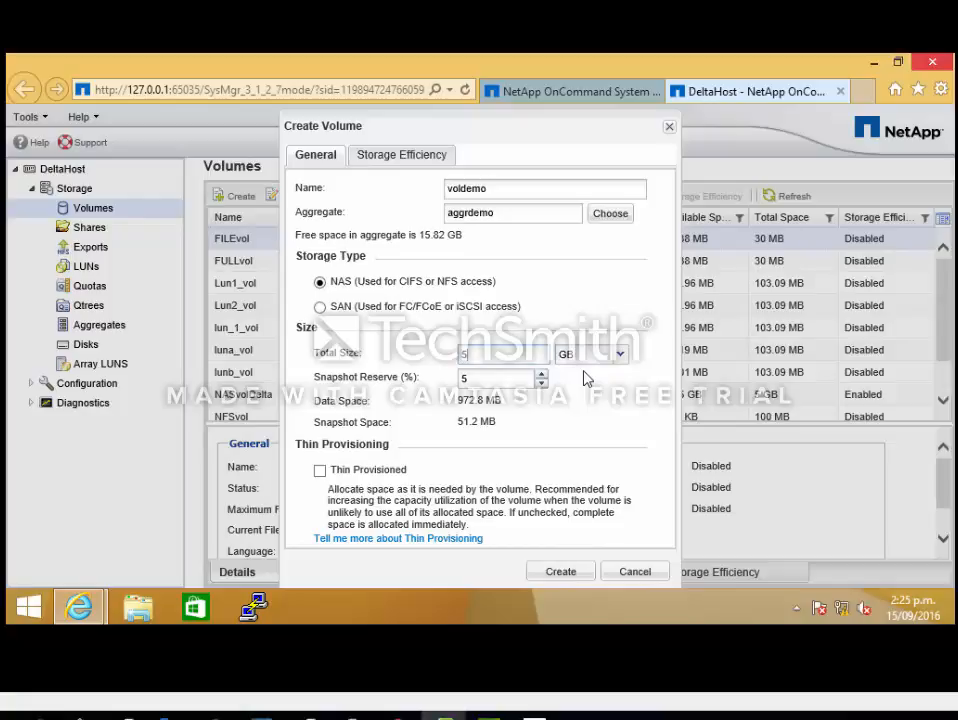
pyautogui.click(320, 471)
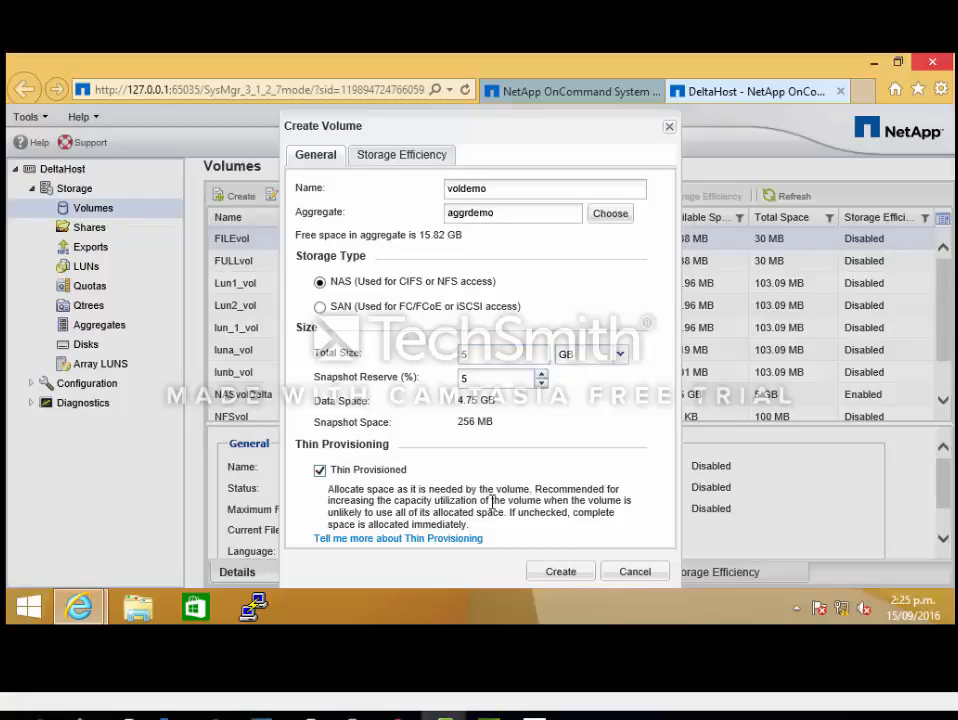
pyautogui.click(561, 574)
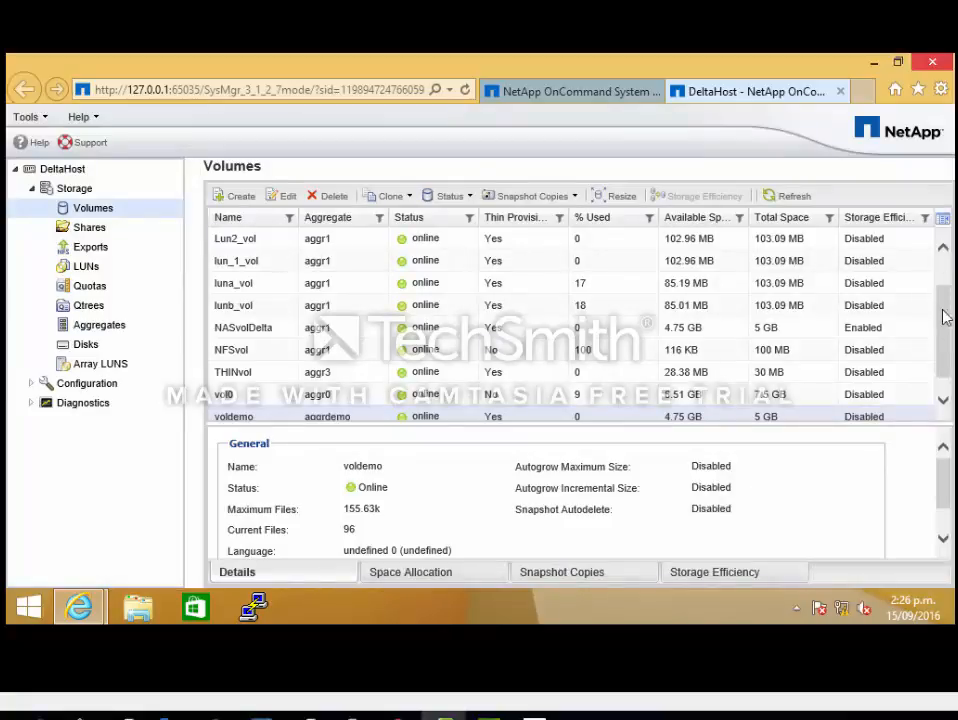
pyautogui.scroll(-1, 944, 345)
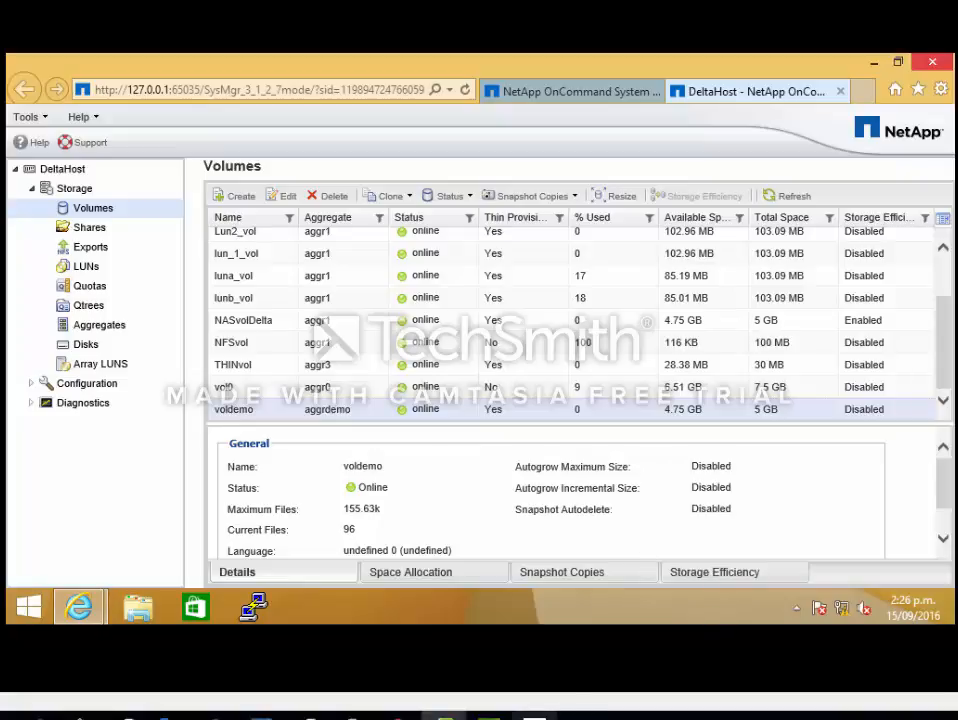
pyautogui.click(535, 717)
pyautogui.click(878, 648)
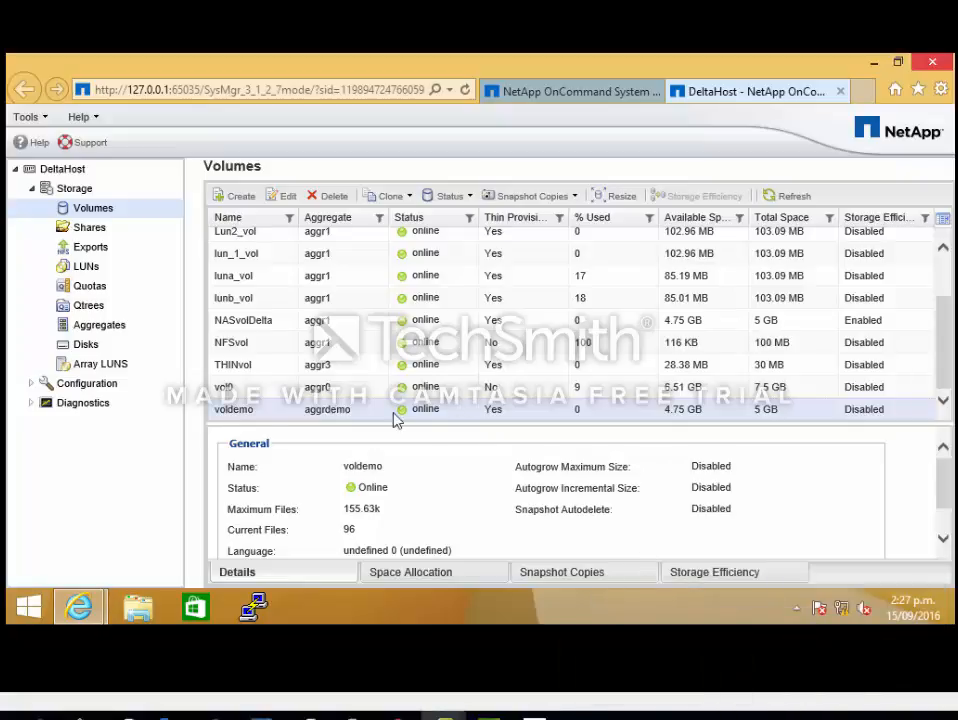
# Step: Resize the voldemo volume to a total capacity of 8 GB with the Volume Resize Wizard, deleting no Snapshot copies
pyautogui.click(612, 203)
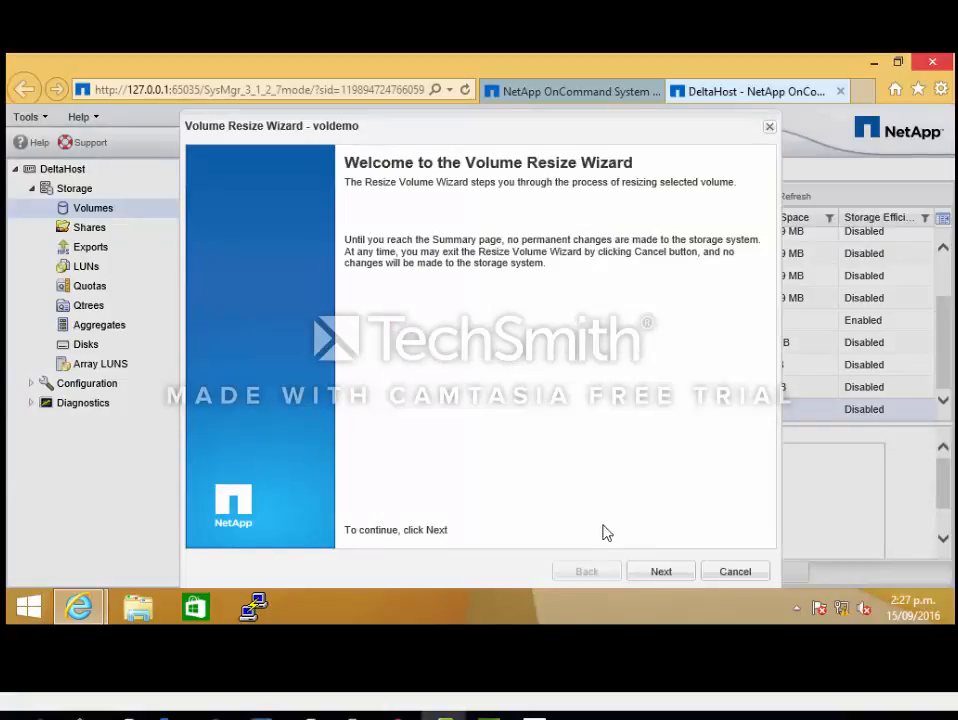
pyautogui.click(651, 574)
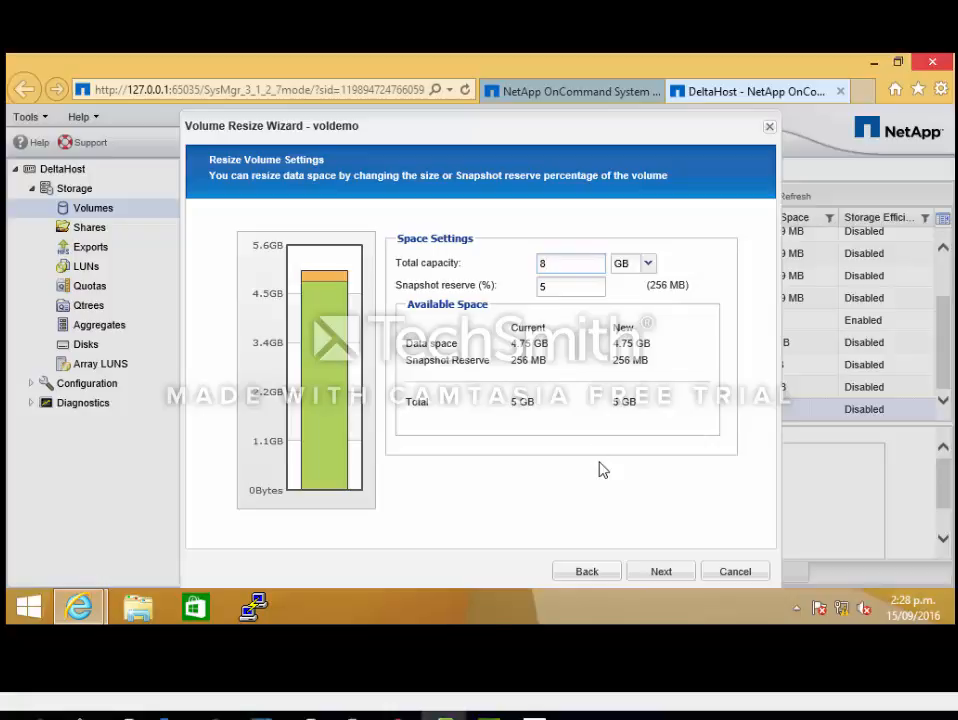
pyautogui.click(664, 572)
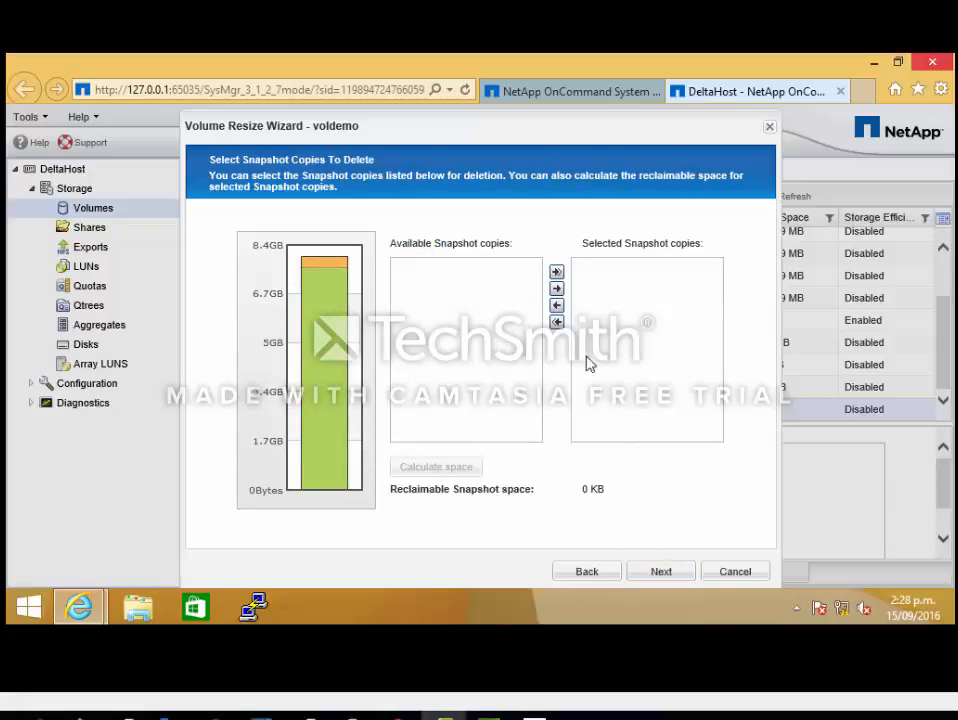
pyautogui.click(681, 577)
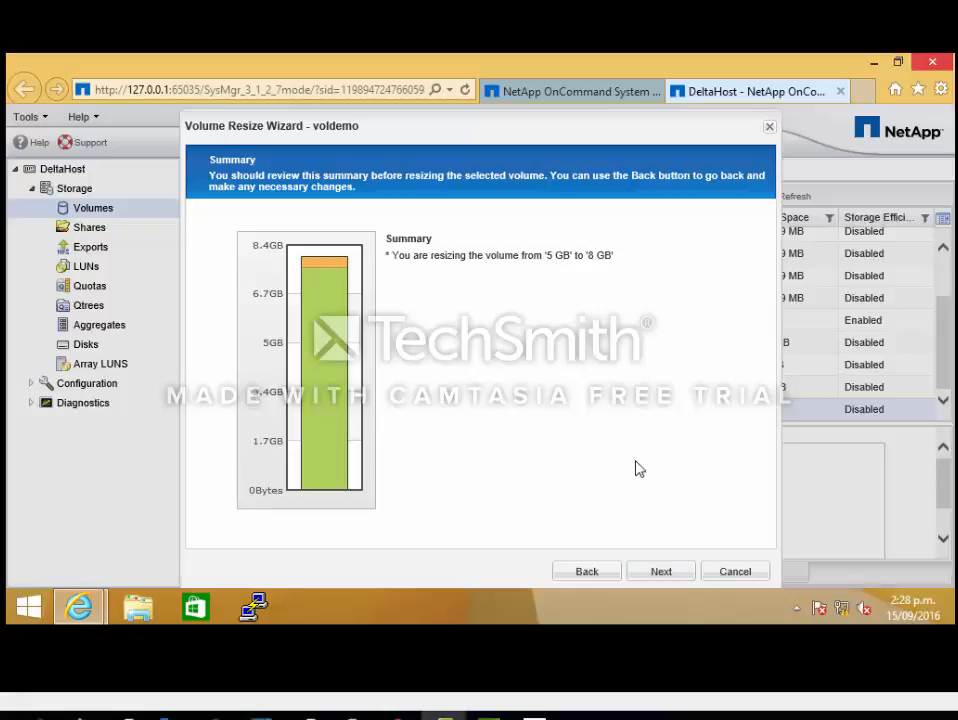
pyautogui.click(662, 573)
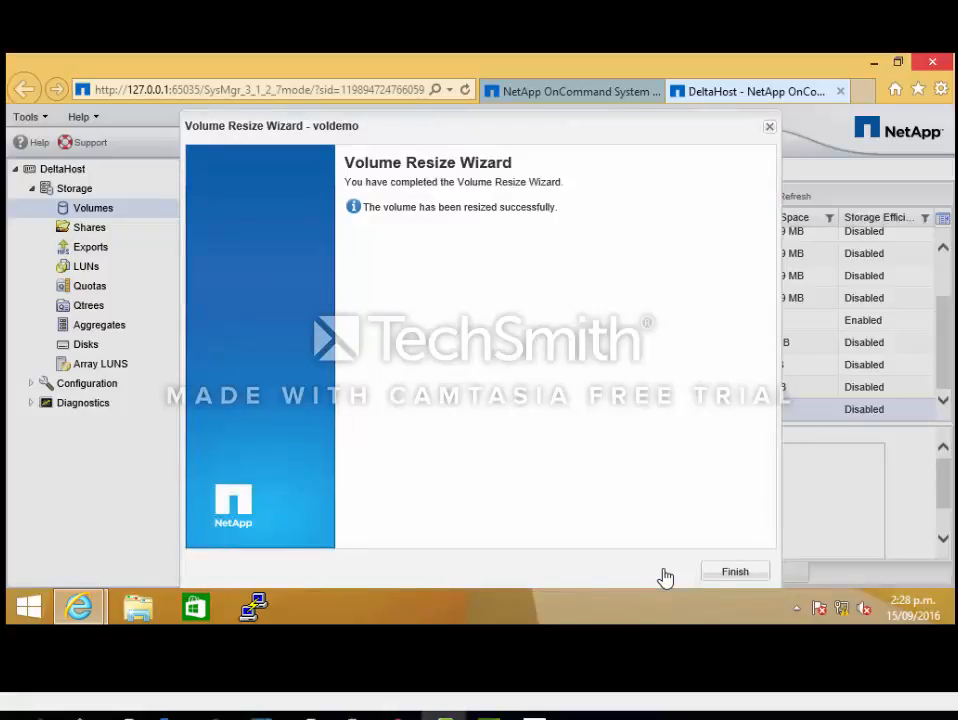
pyautogui.click(738, 575)
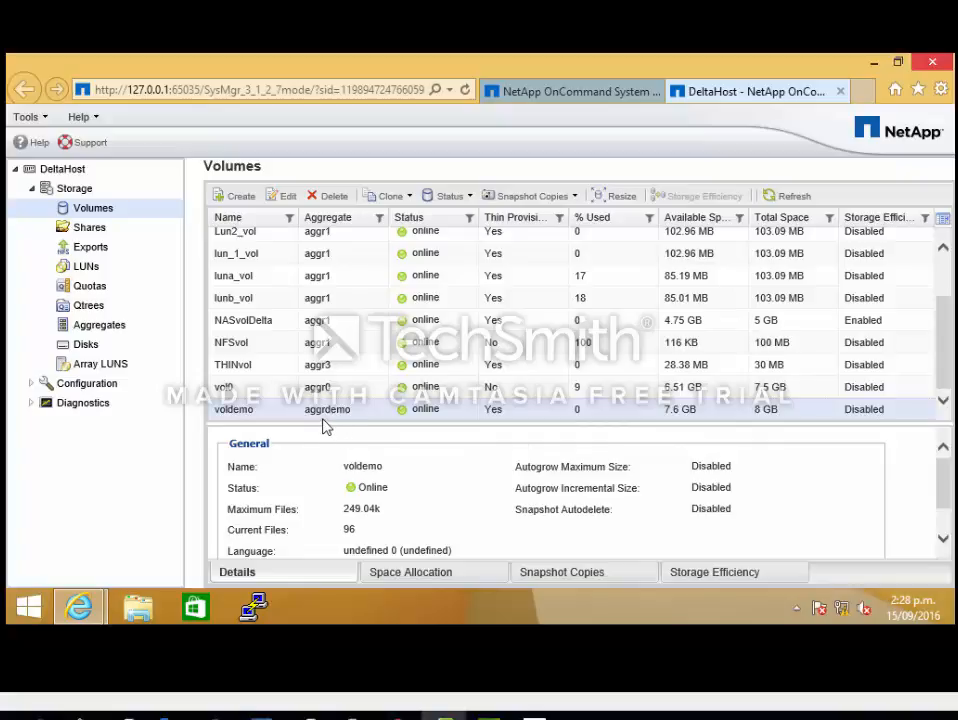
pyautogui.click(535, 717)
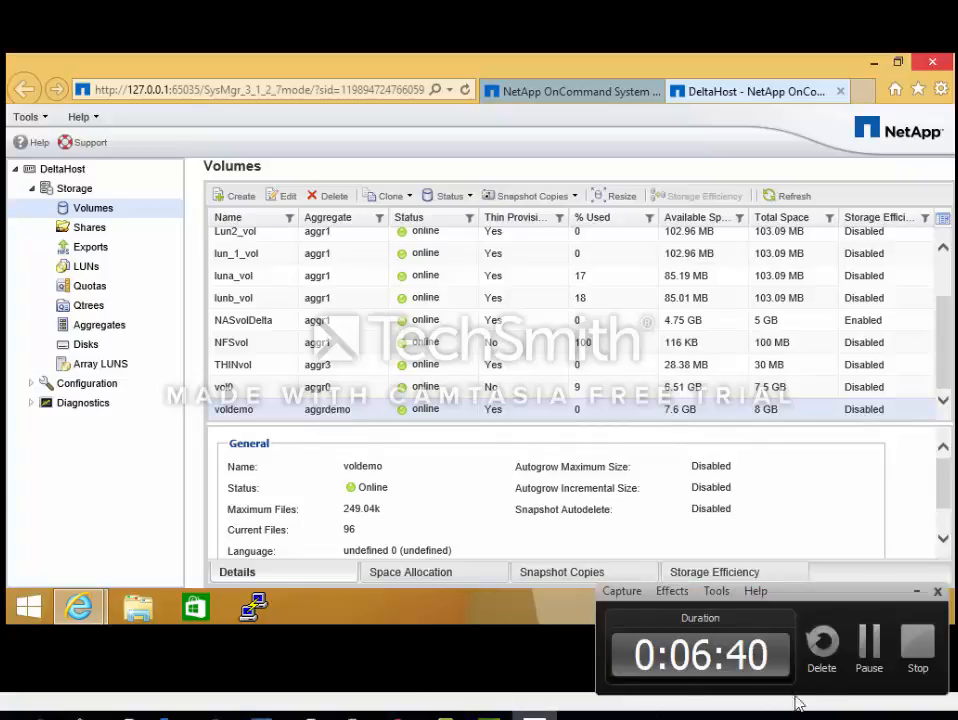
pyautogui.click(866, 659)
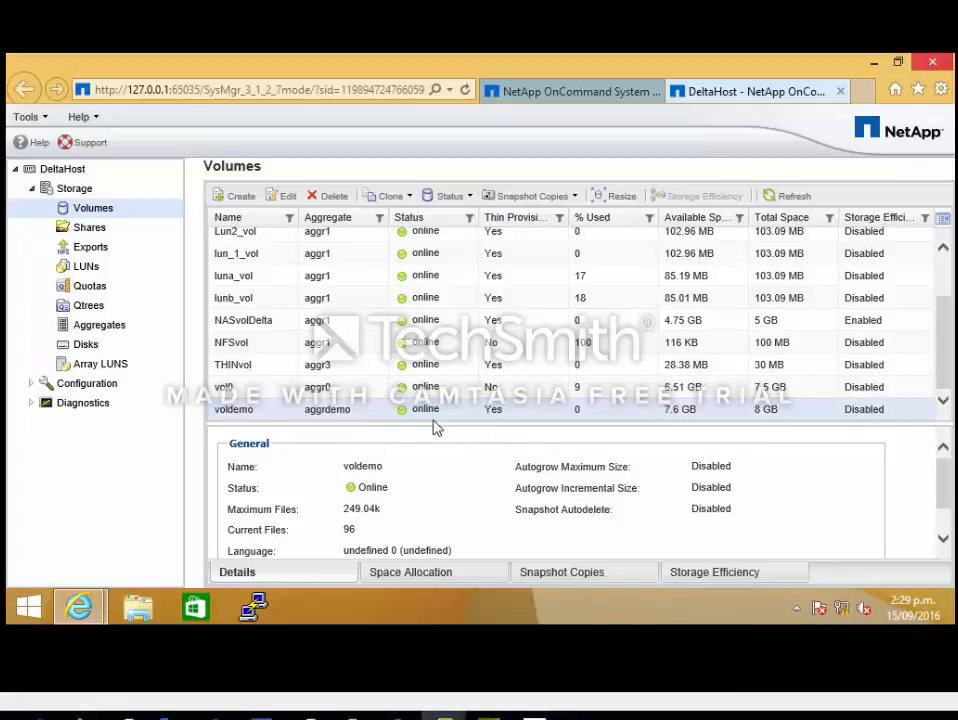
# Step: Take the voldemo volume offline and accept that its data becomes unavailable
pyautogui.click(468, 203)
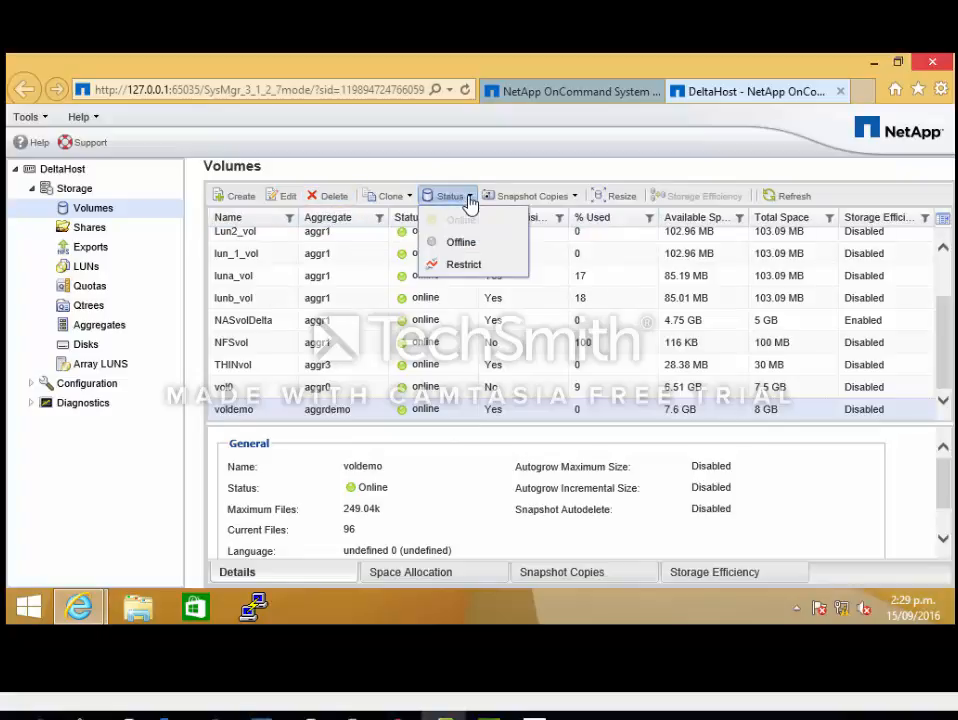
pyautogui.click(457, 246)
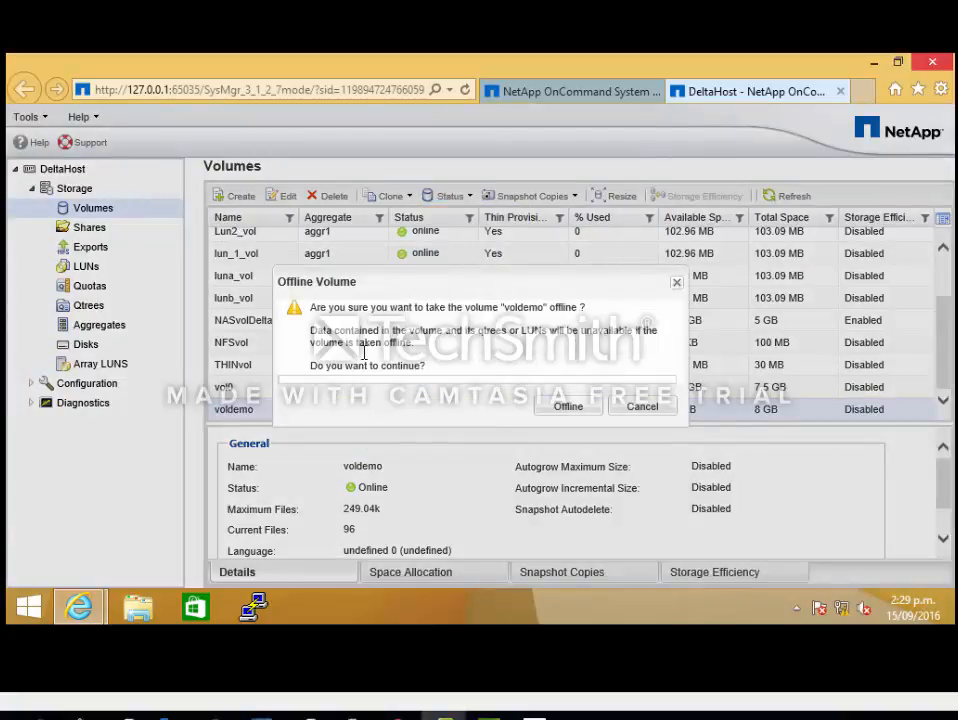
pyautogui.click(567, 408)
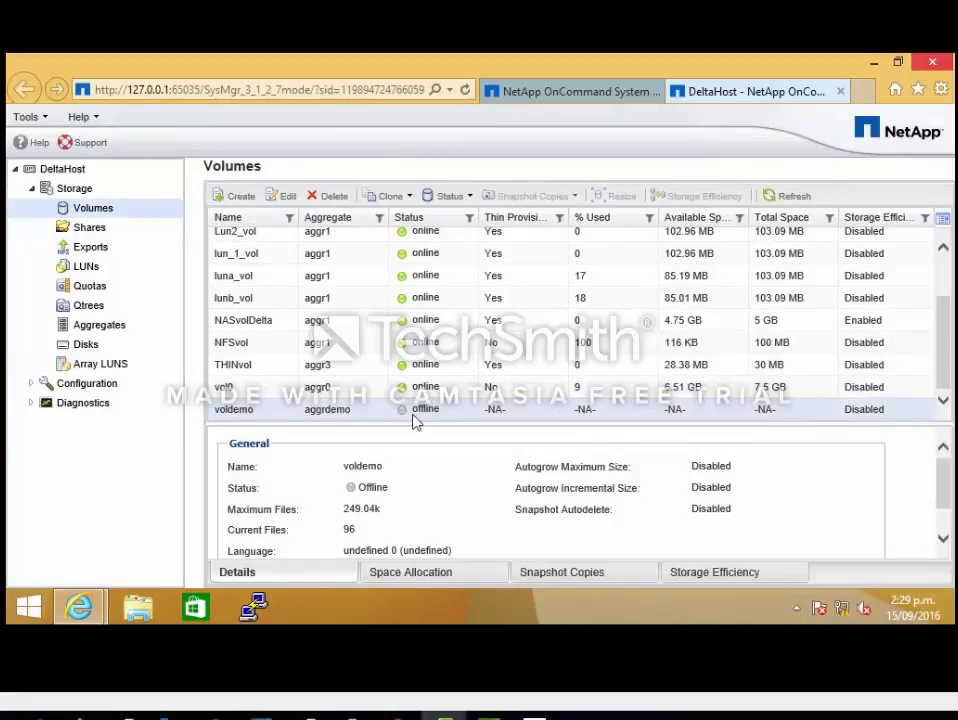
# Step: Delete the voldemo volume together with its data and refresh the volumes list
pyautogui.click(336, 203)
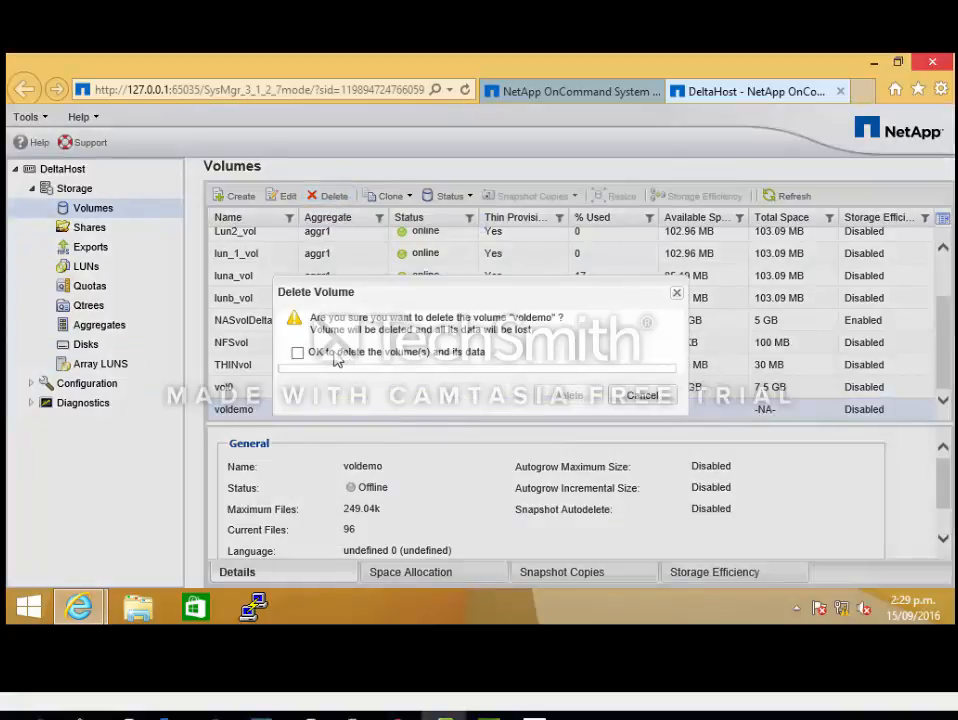
pyautogui.click(297, 353)
pyautogui.click(577, 403)
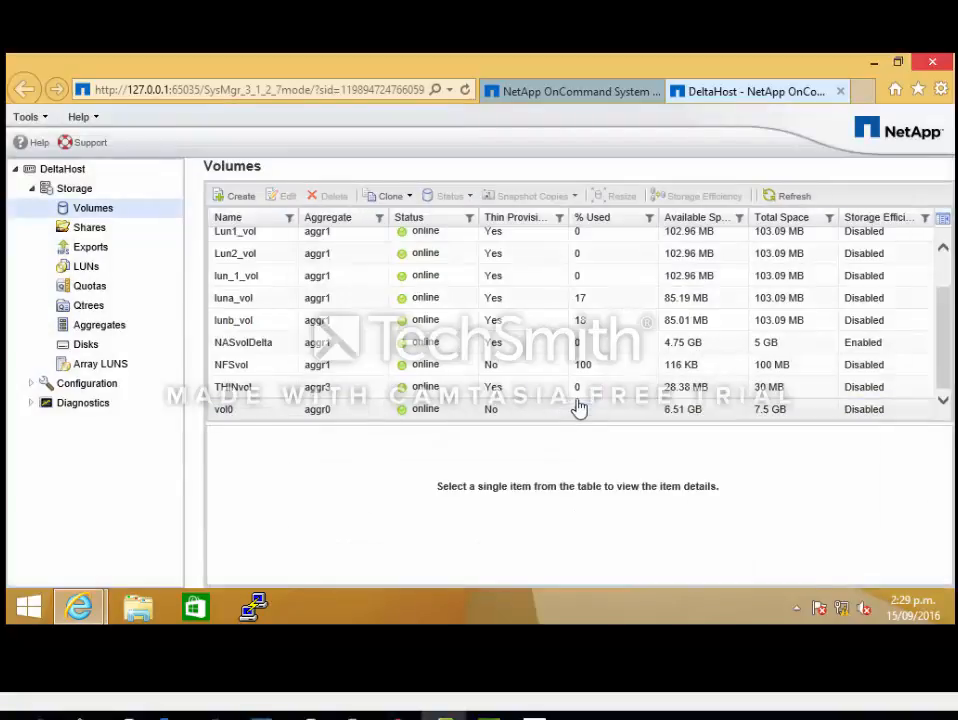
pyautogui.click(795, 196)
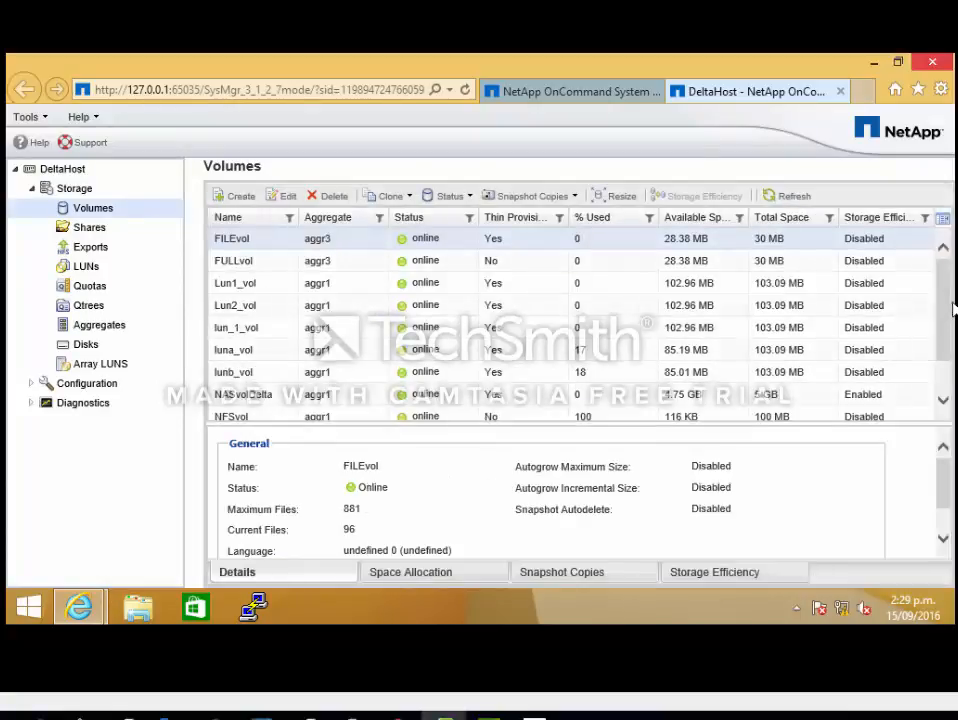
pyautogui.moveTo(952, 304); pyautogui.dragTo(942, 252)
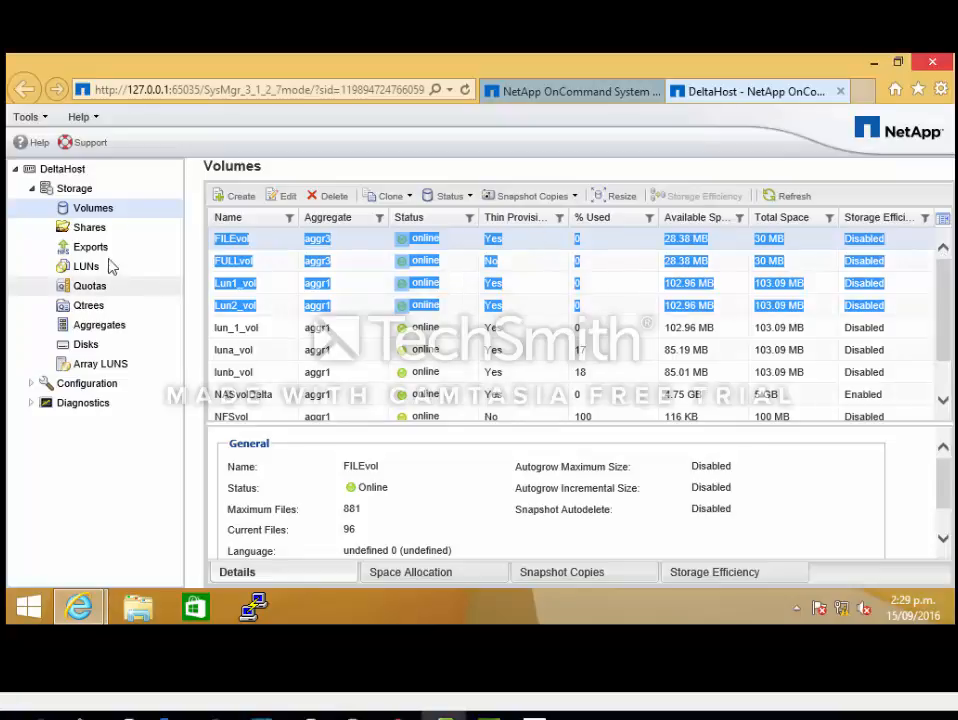
# Step: Take the aggrdemo aggregate offline from the aggregates list
pyautogui.click(106, 327)
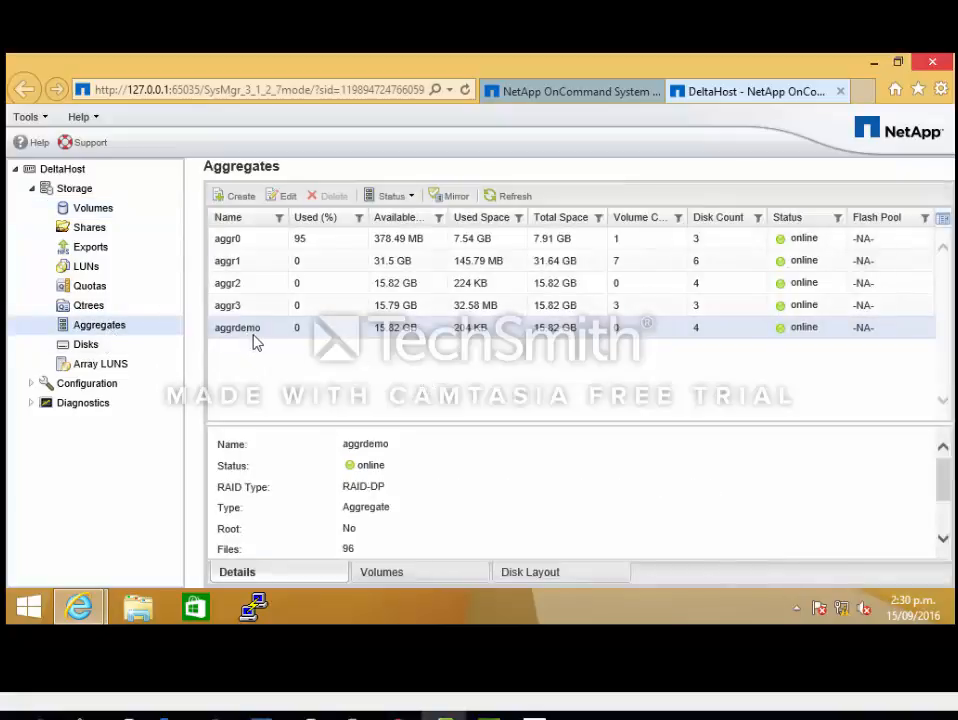
pyautogui.click(401, 205)
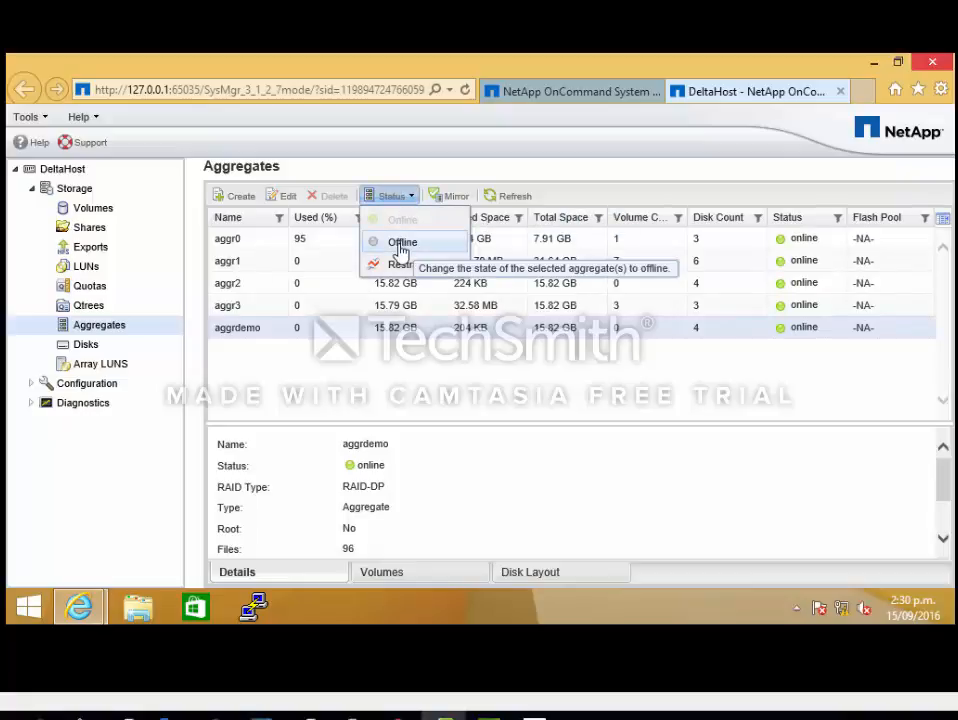
pyautogui.click(401, 244)
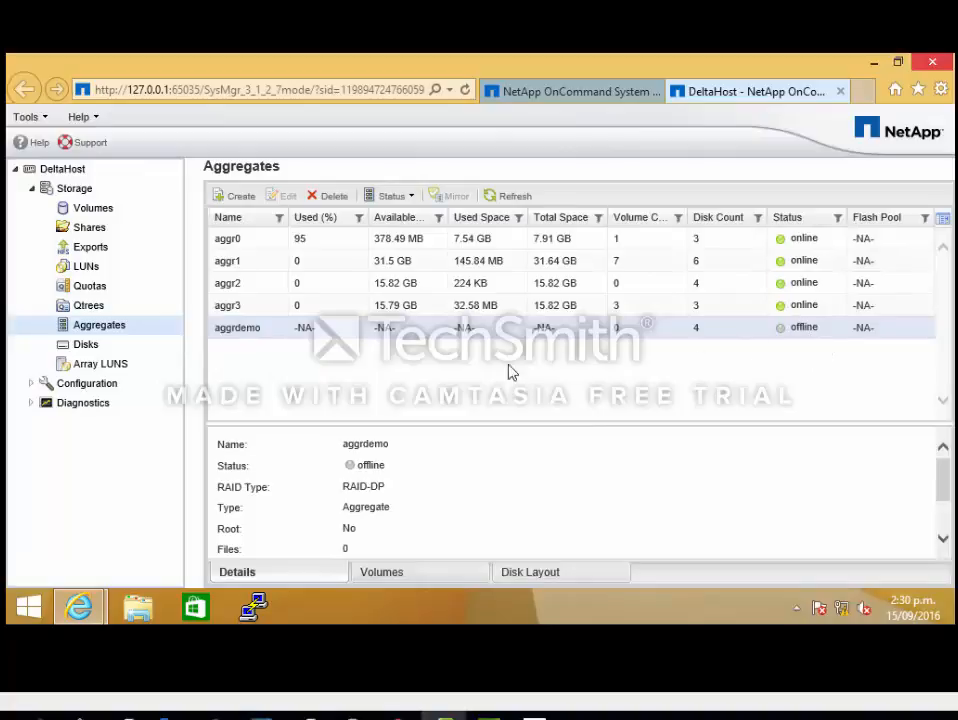
# Step: Delete the aggrdemo aggregate with all its data and refresh the aggregates list
pyautogui.click(331, 196)
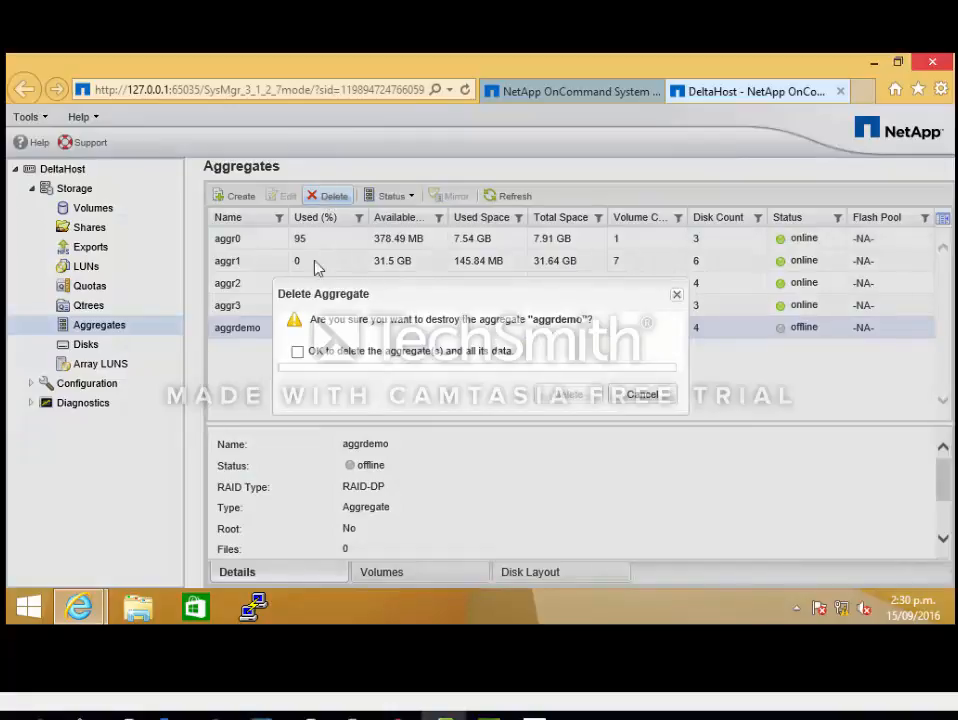
pyautogui.click(297, 352)
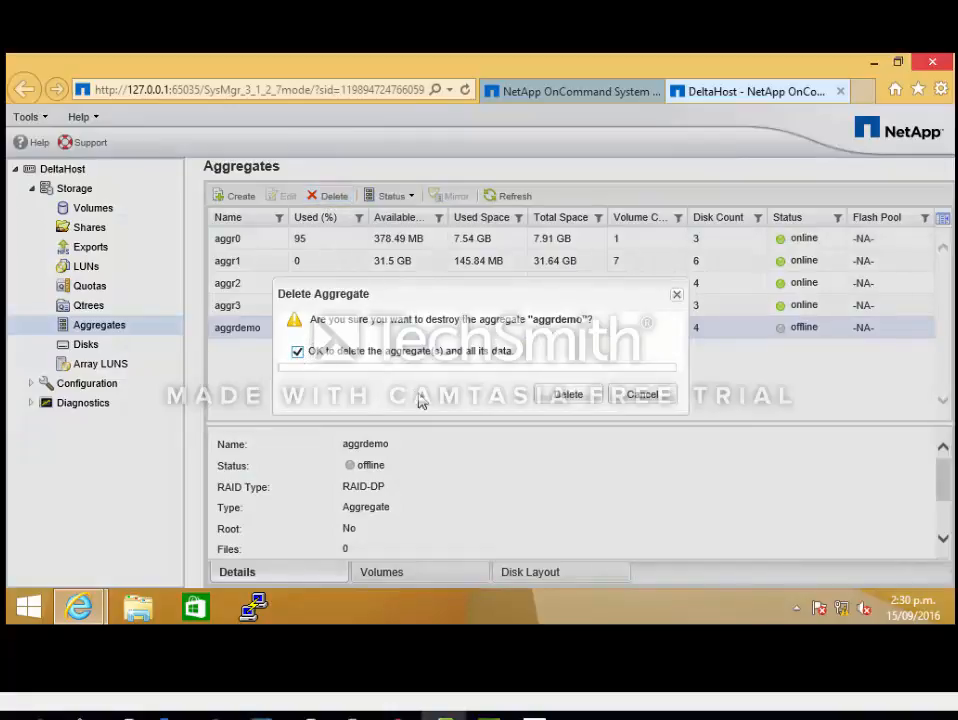
pyautogui.click(567, 395)
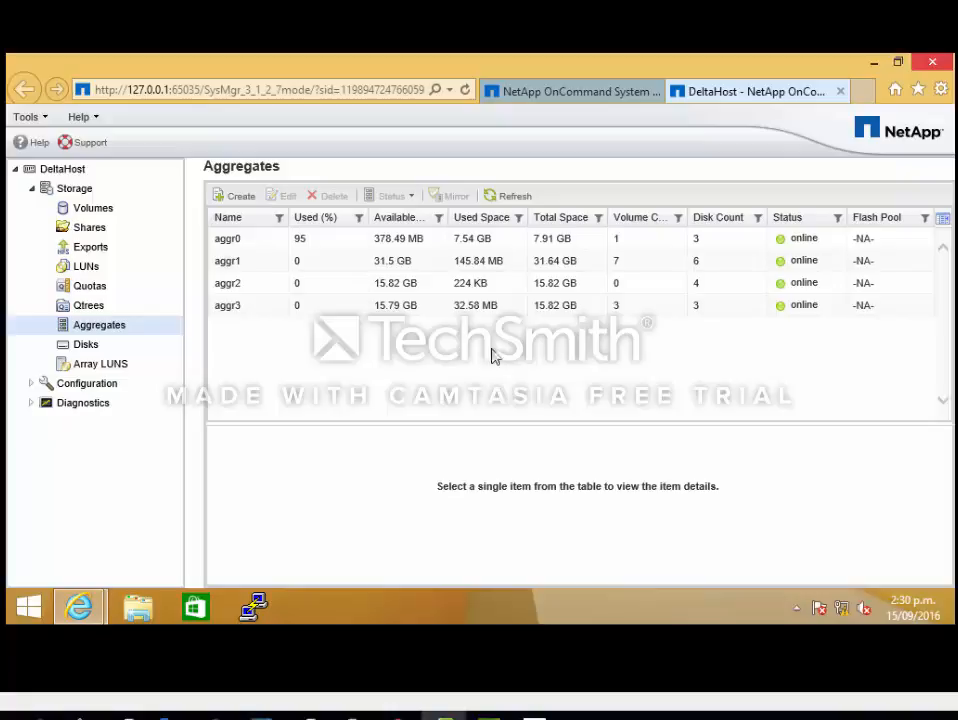
pyautogui.click(508, 199)
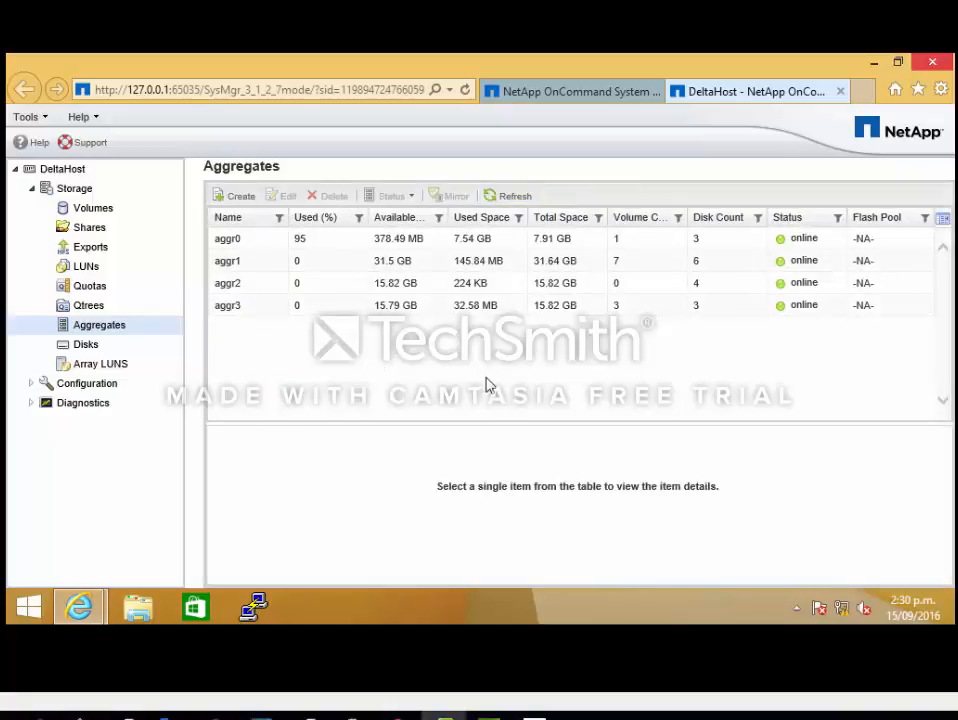